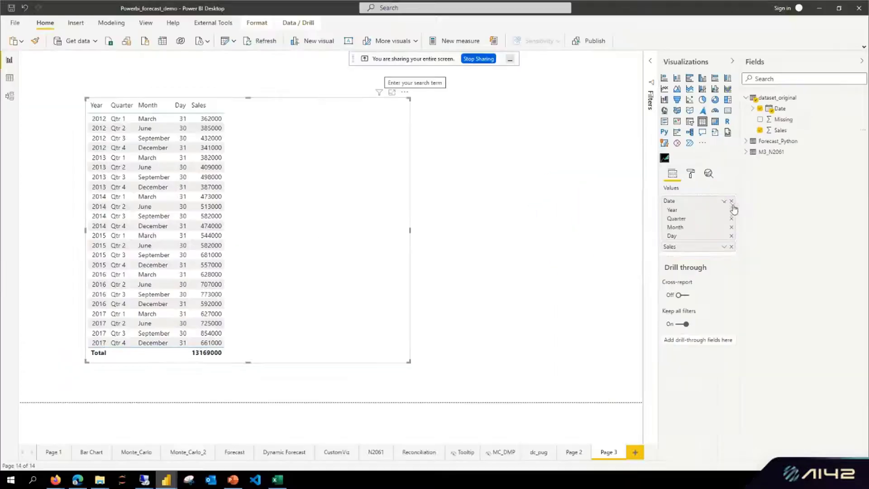
Show the table's Date field as plain dates instead of the date hierarchy and enlarge the table slightly.
click(683, 197)
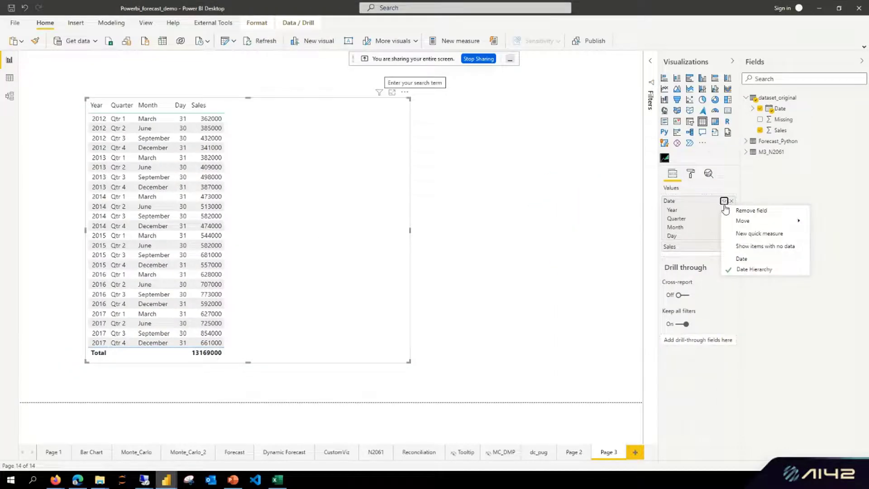
click(743, 259)
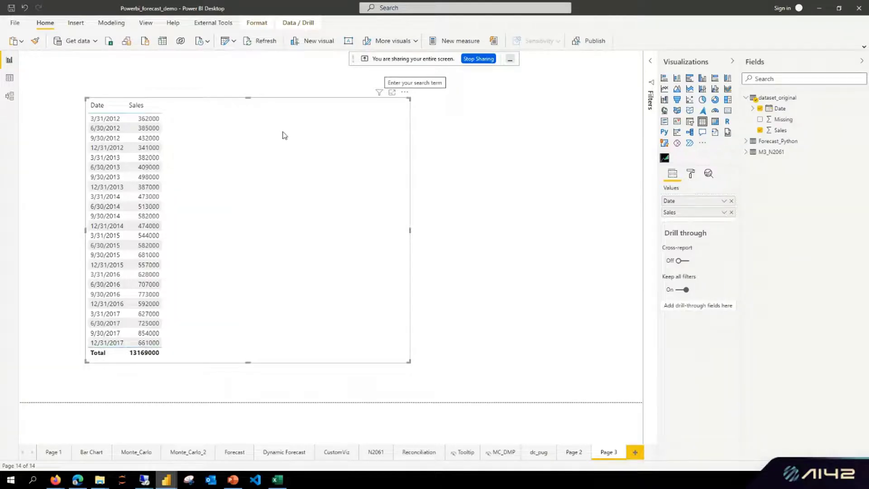
drag(409, 363, 437, 381)
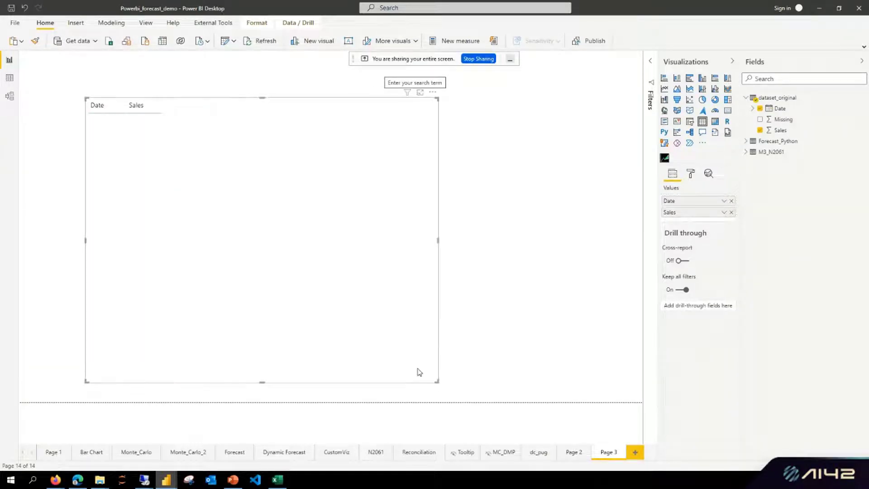
Set the text size of the table's total row to 15 pt.
click(691, 174)
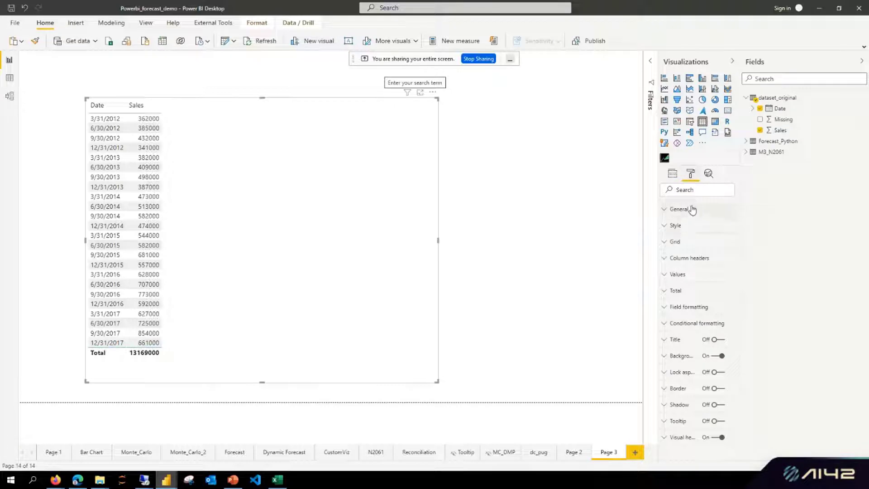
click(687, 190)
text(size)
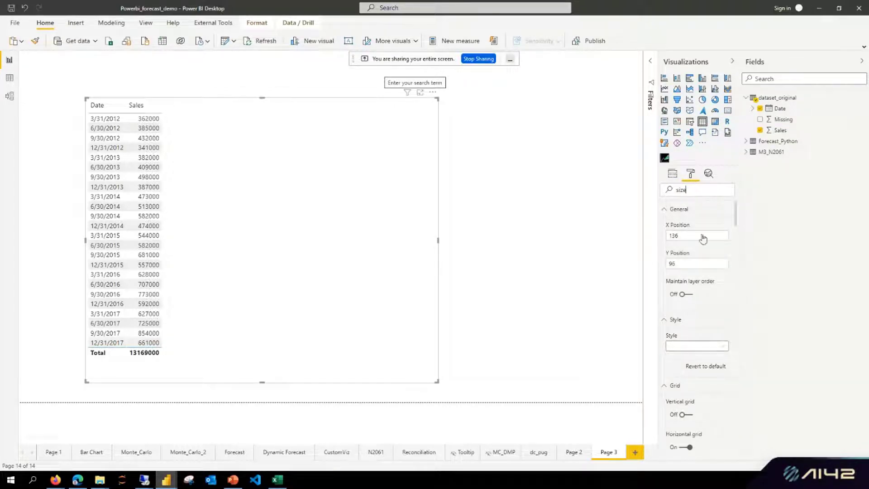
scroll(701, 319, down, 4)
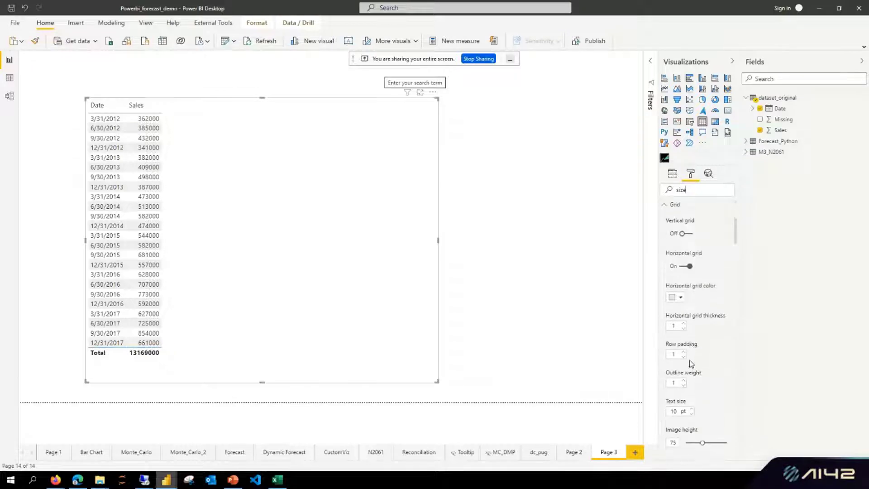
scroll(689, 362, down, 5)
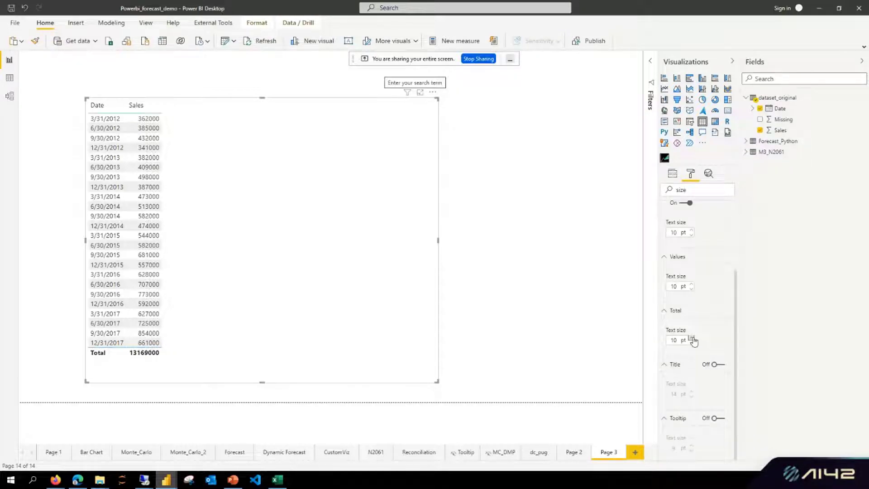
click(692, 338)
click(692, 338)
Set the text size of the table's values to 15 pt.
scroll(715, 259, up, 2)
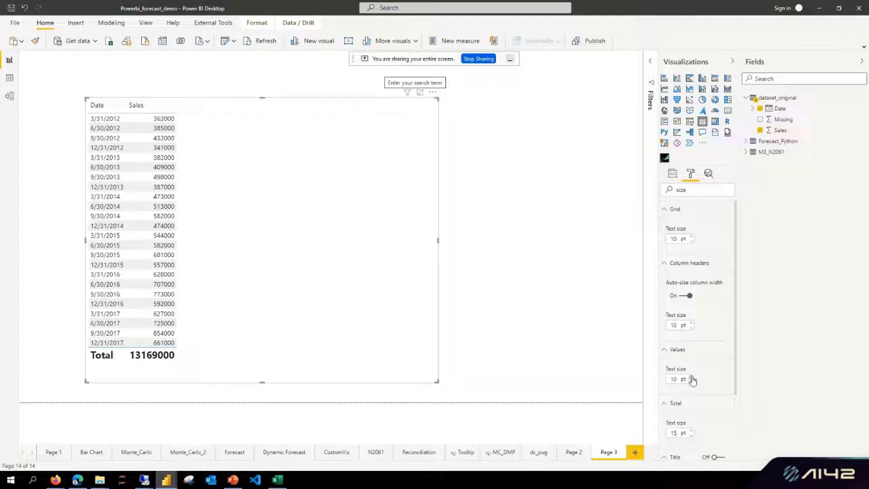
click(692, 376)
click(692, 376)
click(692, 376)
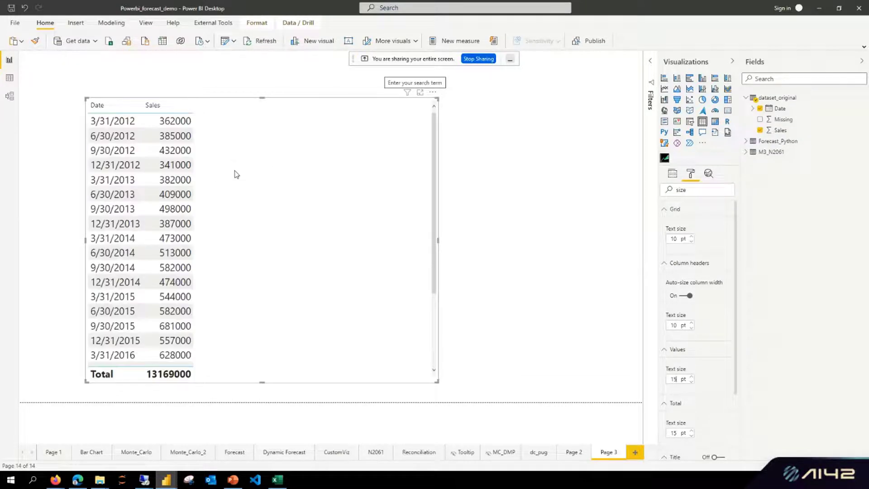
Nudge the table slightly up and to the right, and look through its dates from first to last.
drag(240, 163, 252, 158)
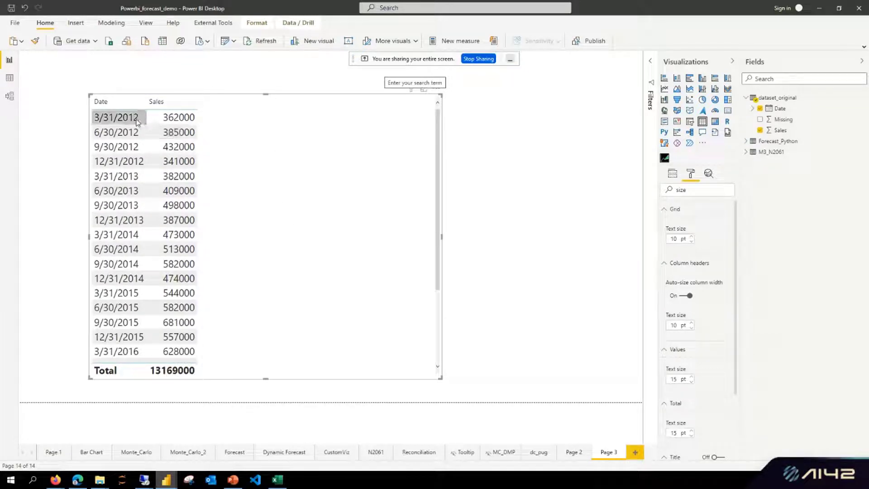
scroll(142, 360, down, 3)
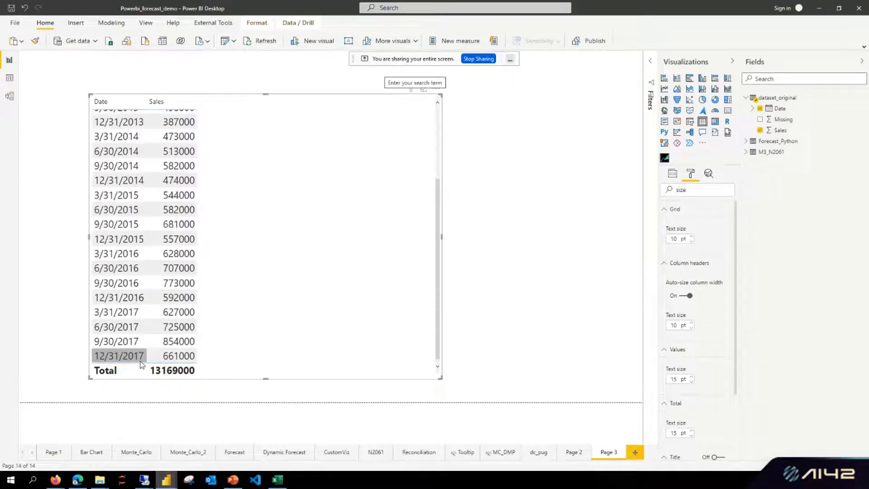
scroll(204, 197, up, 3)
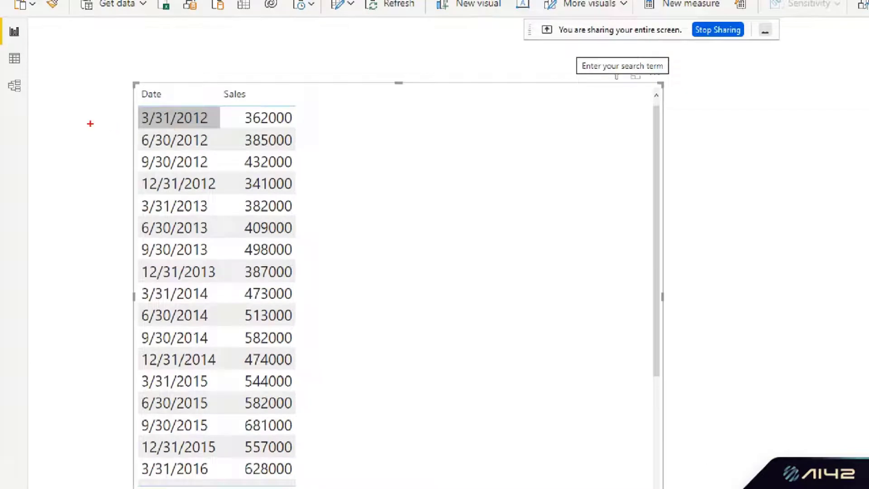
drag(59, 121, 127, 125)
drag(103, 160, 131, 146)
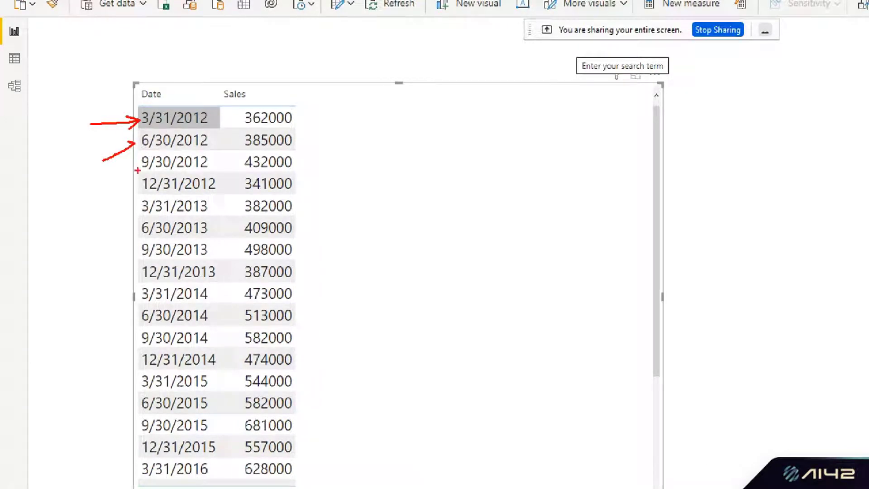
drag(109, 183, 126, 177)
key(Escape)
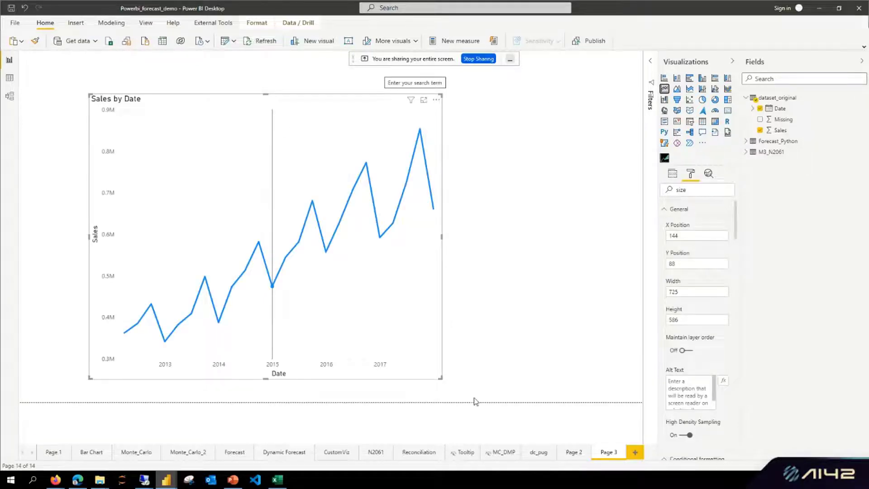
Turn the table into a line chart of Sales by Date and reshape it into a wide, lower chart across the page.
drag(443, 382, 598, 292)
drag(341, 103, 297, 150)
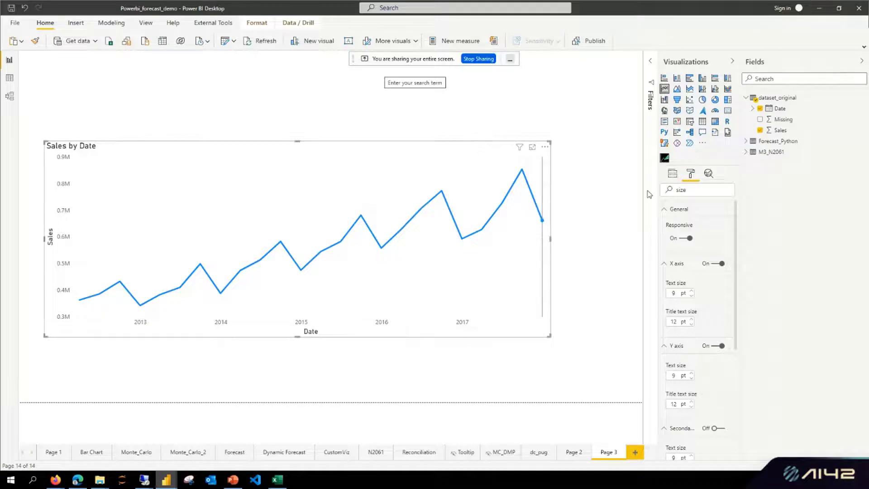
Add a trend line to the sales line chart and remove it again.
click(708, 175)
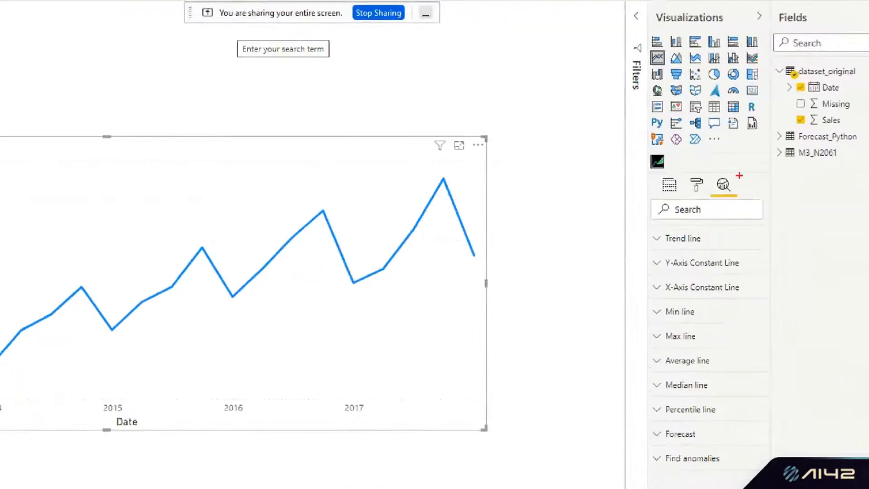
mouse_move(739, 176)
mouse_down()
mouse_move(692, 190)
mouse_move(747, 190)
mouse_up()
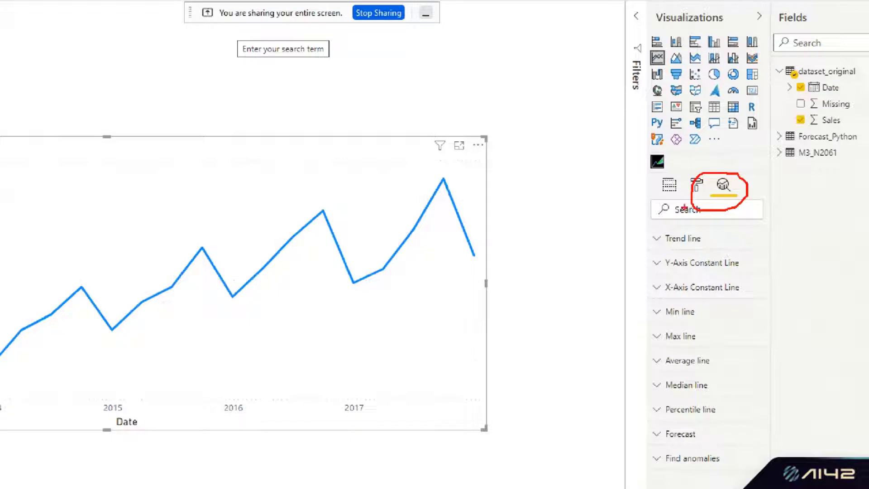
mouse_move(538, 273)
mouse_down()
mouse_move(663, 237)
mouse_move(650, 248)
mouse_up()
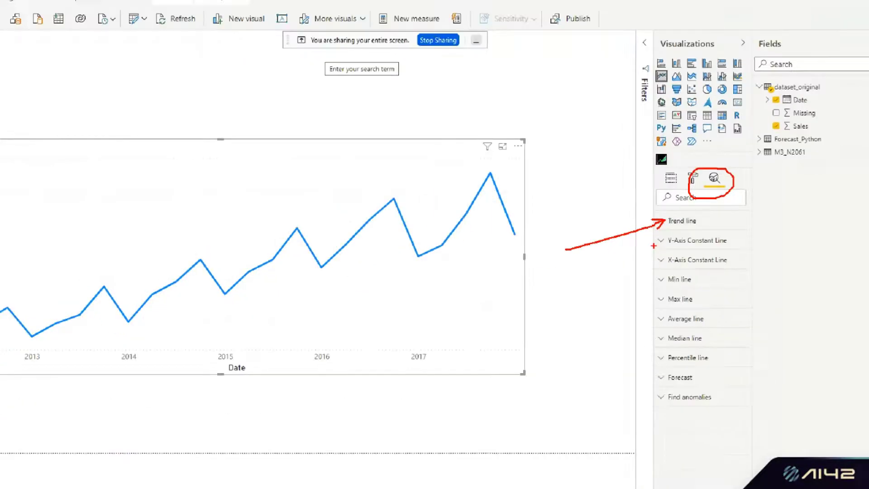
click(688, 240)
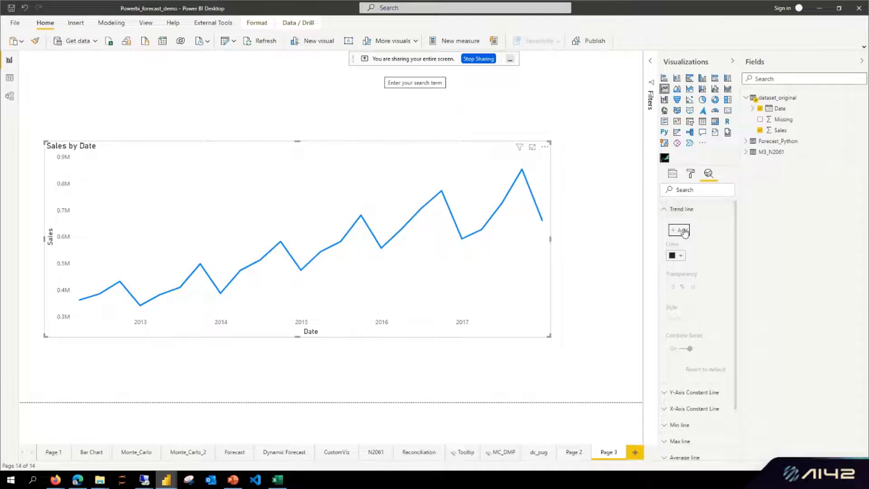
click(683, 231)
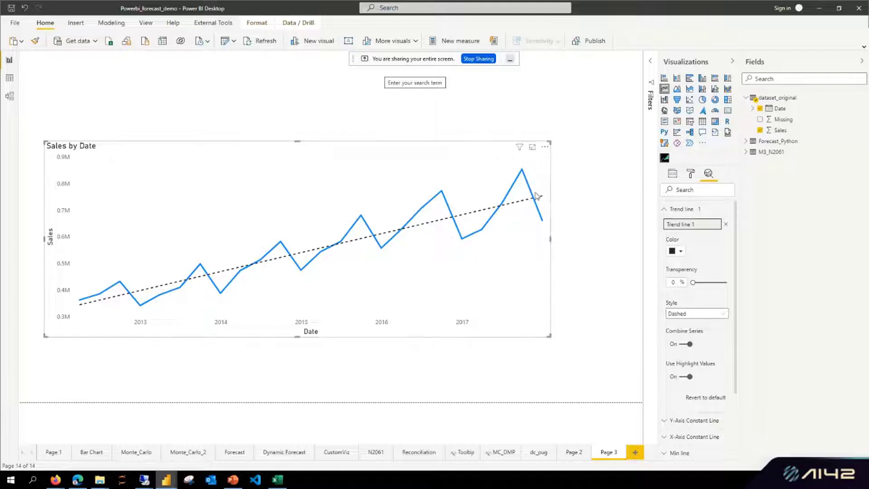
click(726, 225)
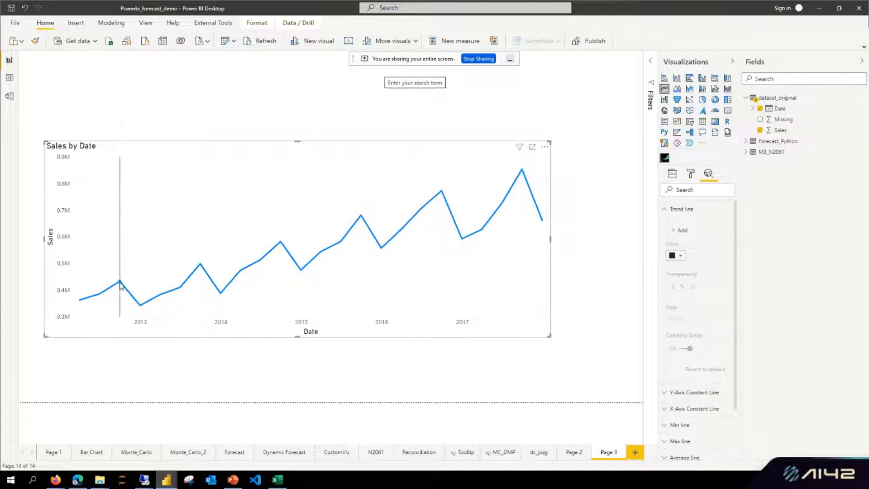
Shift the sales line chart slightly up and to the left on the page.
mouse_move(119, 285)
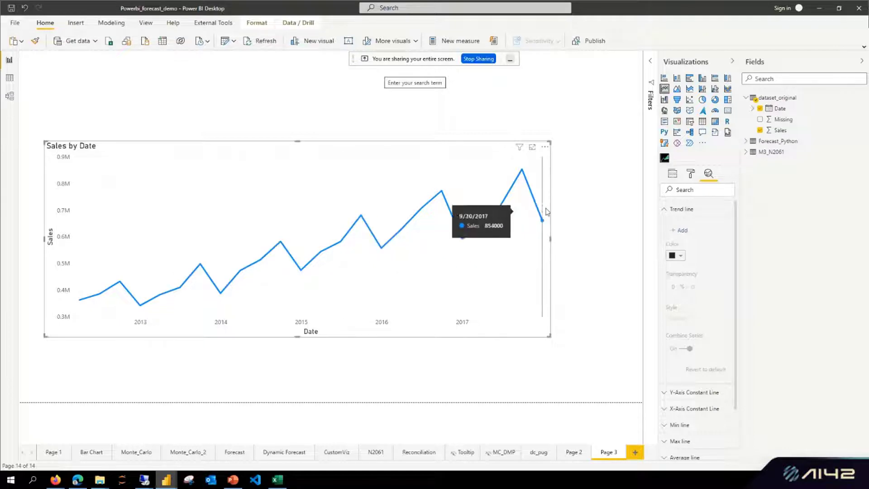
drag(461, 150, 436, 147)
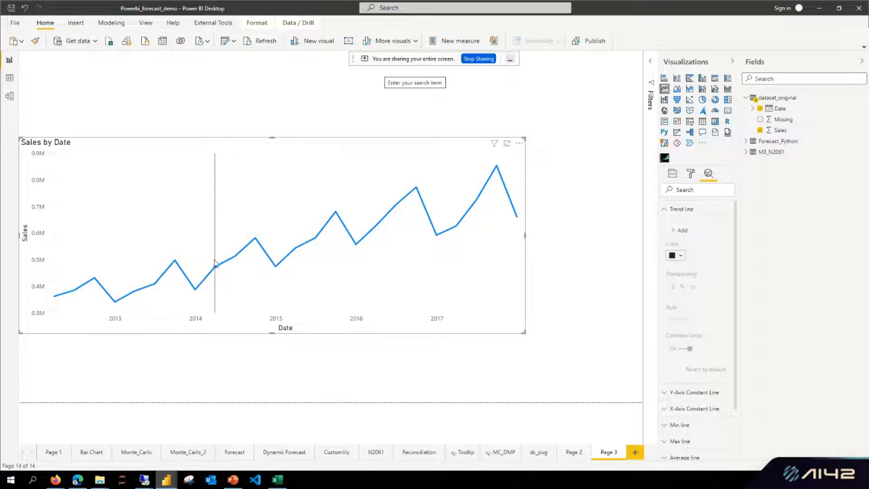
Choose Continuous as the X axis type in the line chart's formatting options.
click(690, 174)
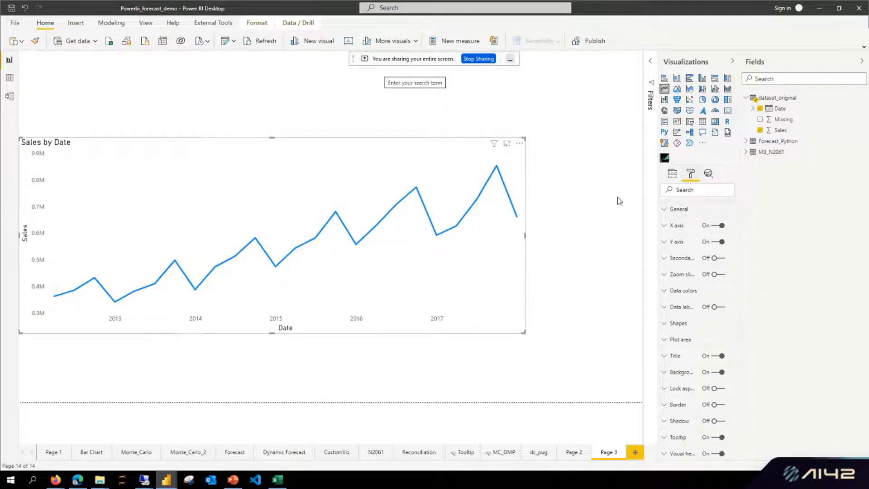
mouse_move(436, 151)
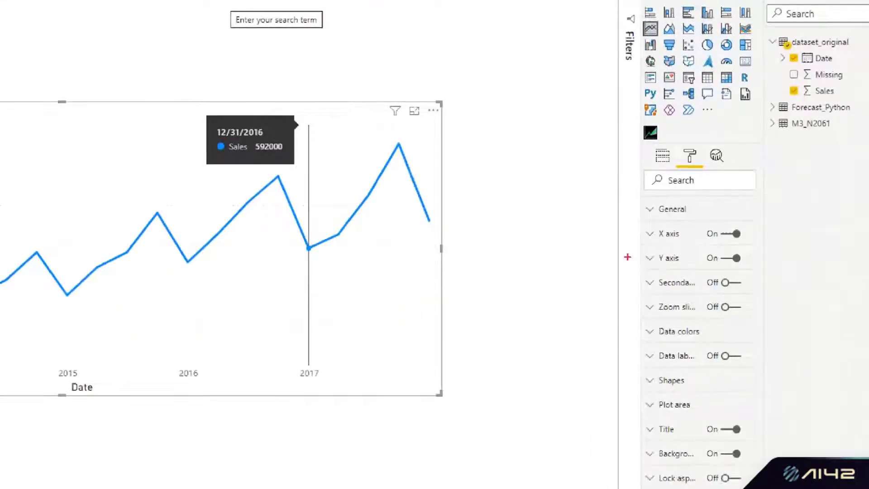
drag(579, 204, 686, 160)
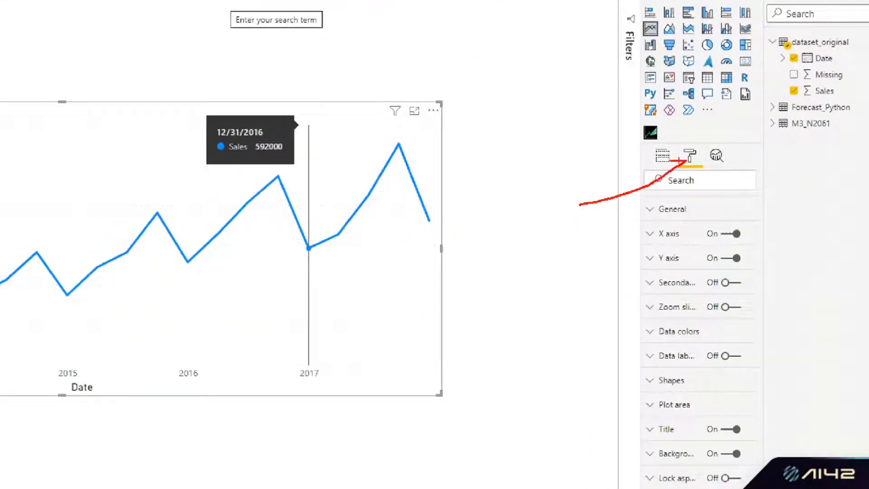
mouse_move(652, 249)
mouse_down()
mouse_move(675, 216)
mouse_move(645, 247)
mouse_up()
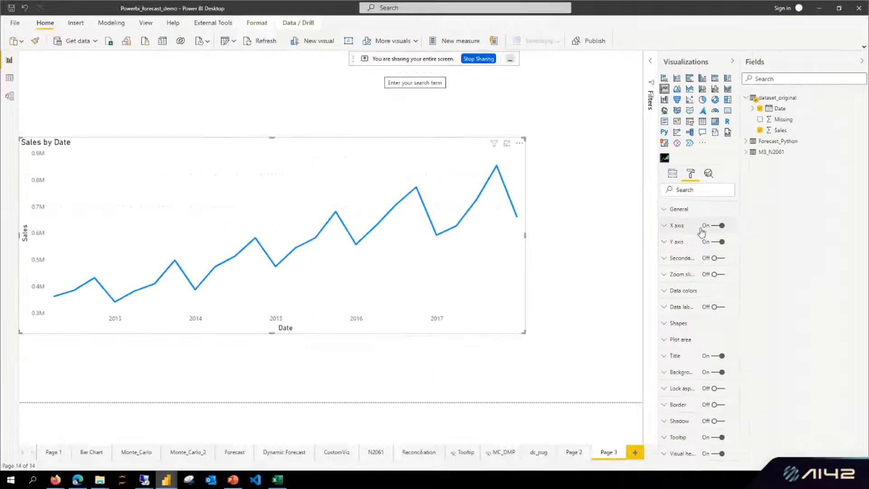
click(669, 234)
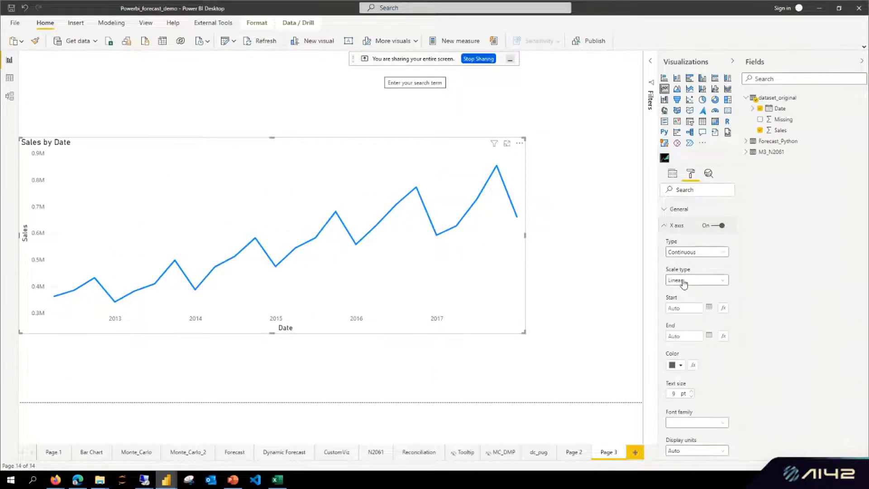
click(724, 255)
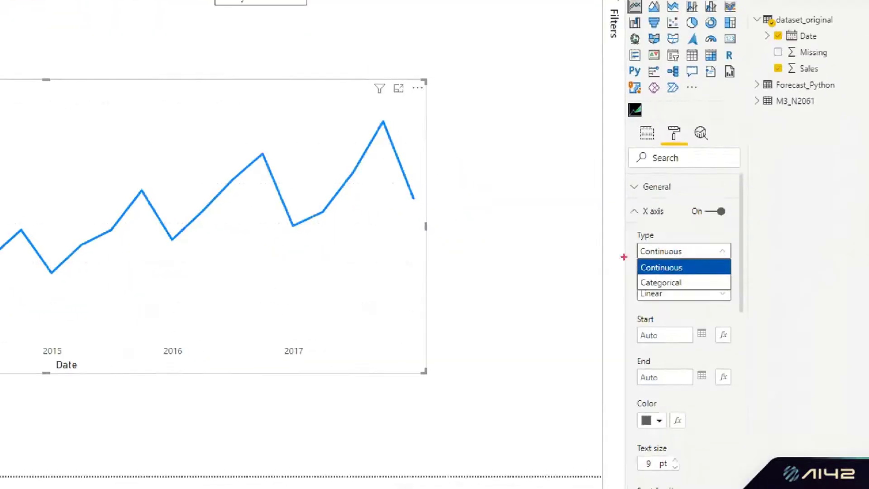
drag(613, 270, 648, 266)
drag(603, 296, 645, 285)
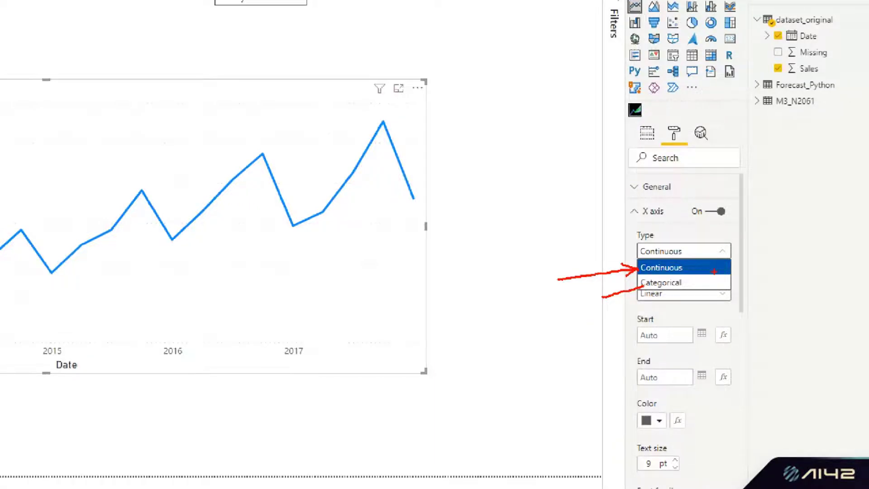
click(664, 267)
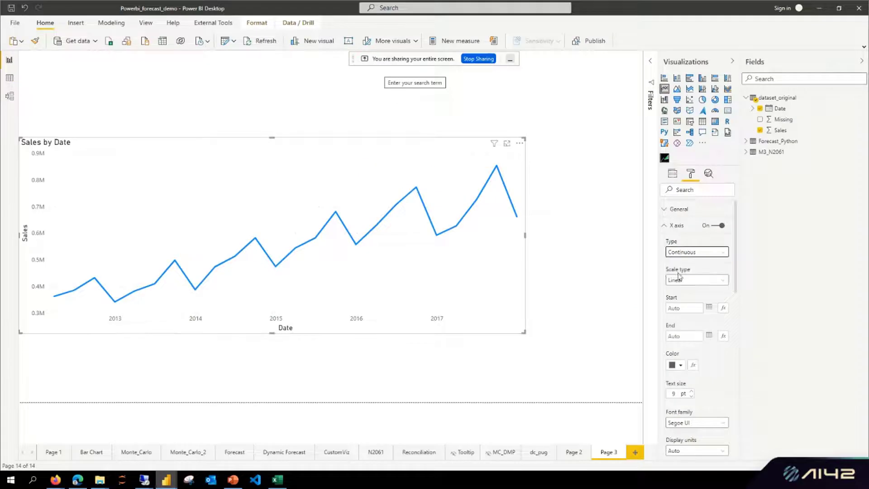
Add a forecast to the Sales by Date line chart with the analytics options.
click(712, 177)
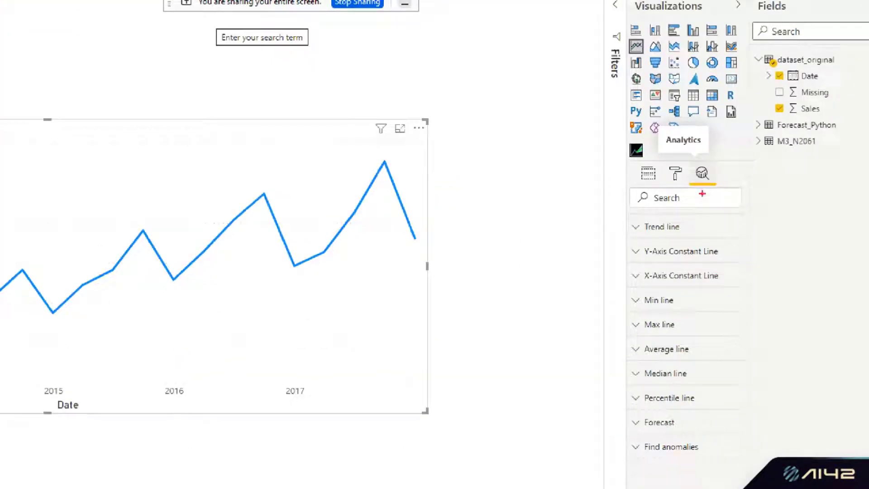
mouse_move(730, 164)
mouse_down()
mouse_move(682, 169)
mouse_move(718, 182)
mouse_up()
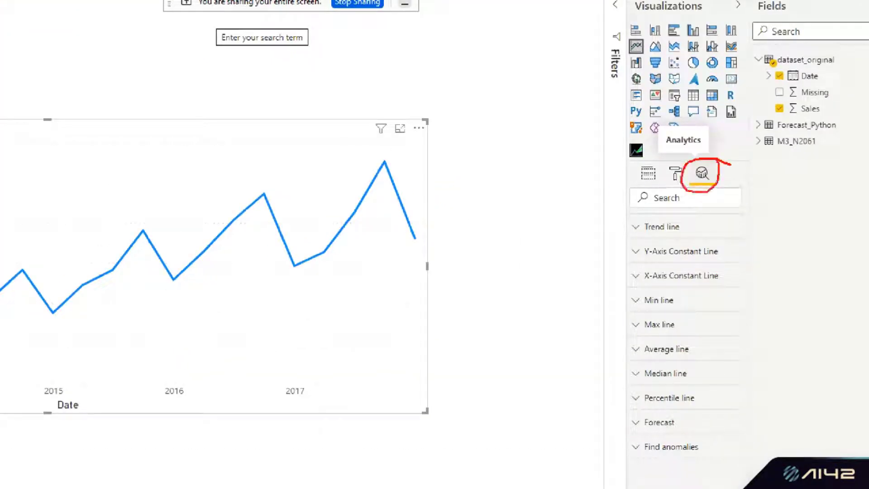
mouse_move(632, 432)
mouse_down()
mouse_move(700, 423)
mouse_move(634, 406)
mouse_up()
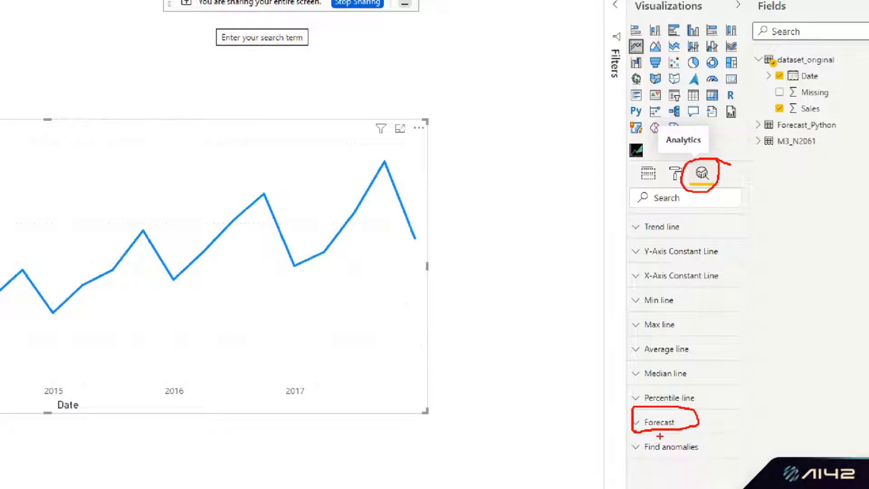
click(666, 421)
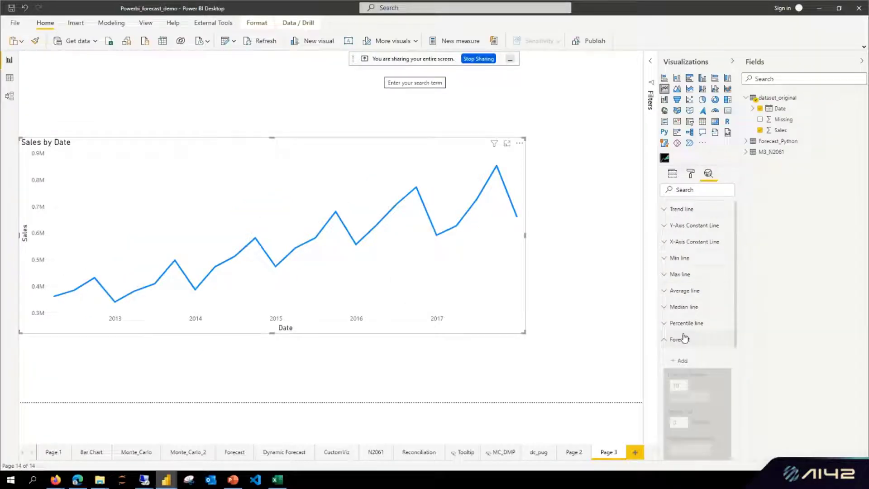
scroll(685, 339, down, 5)
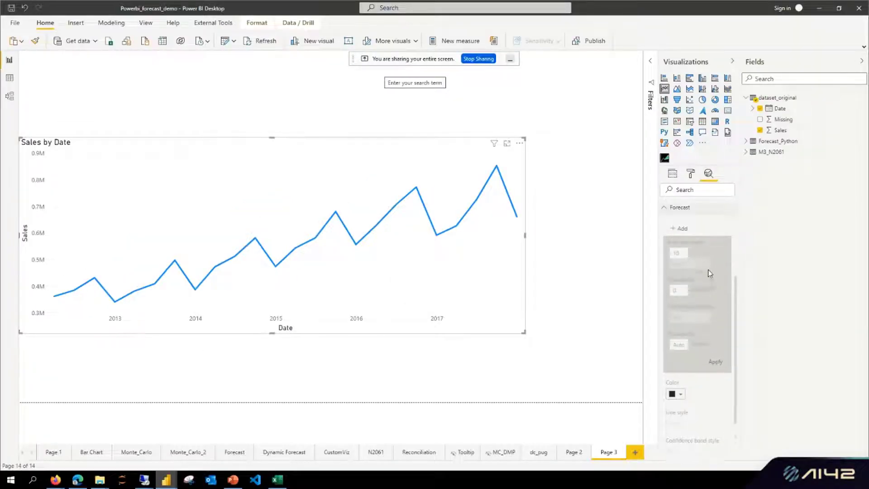
click(686, 247)
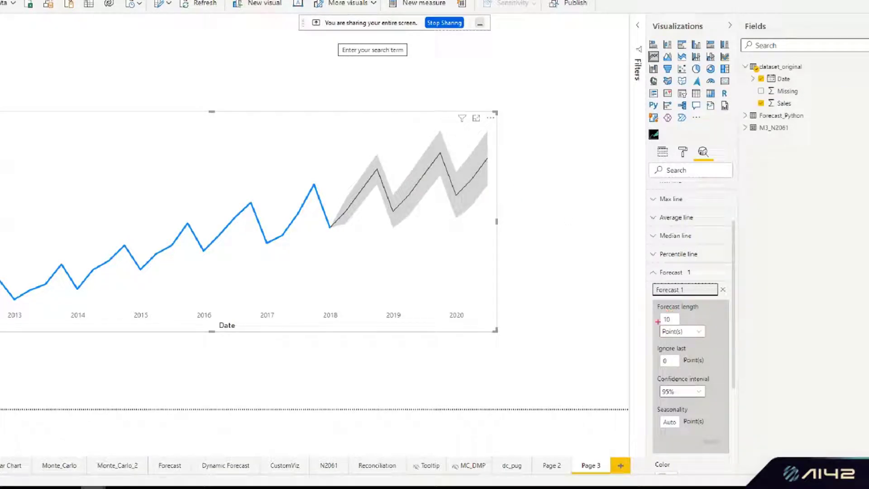
Set the sales chart's forecast length to 8 points and apply it.
drag(632, 329, 662, 321)
double_click(664, 319)
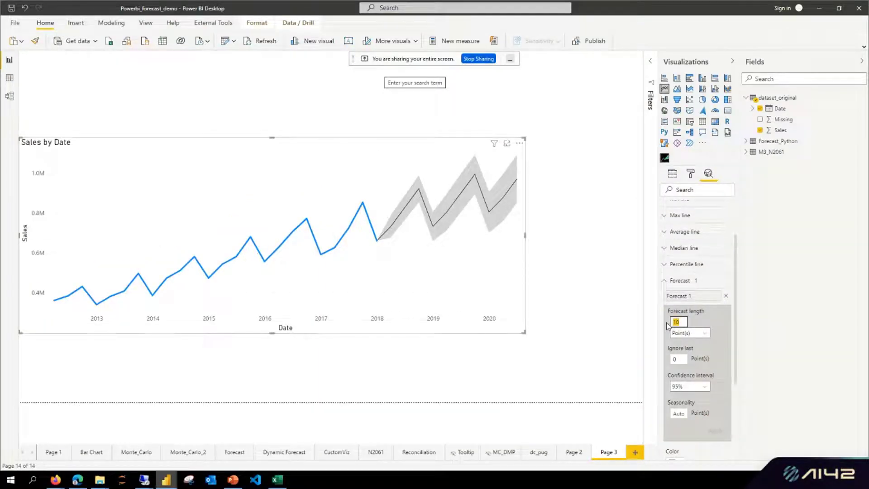
text(8)
click(716, 434)
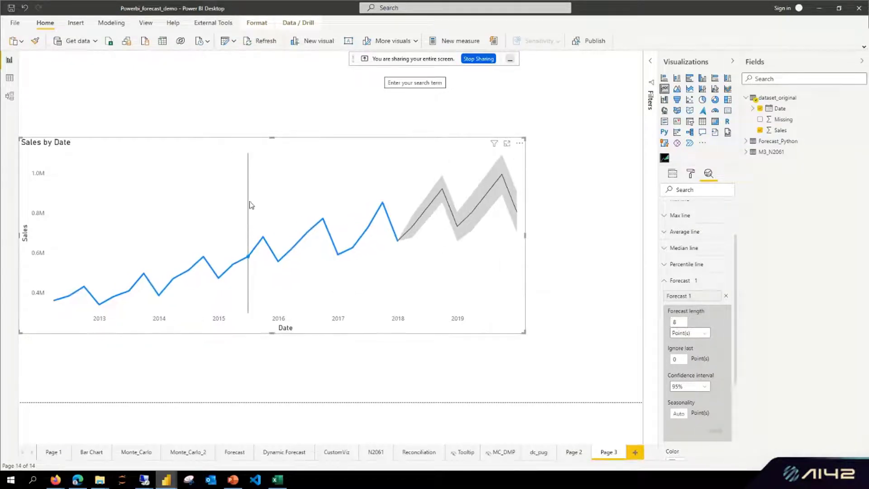
Move the sales line chart slightly to the right and turn on its data labels.
drag(270, 155, 283, 154)
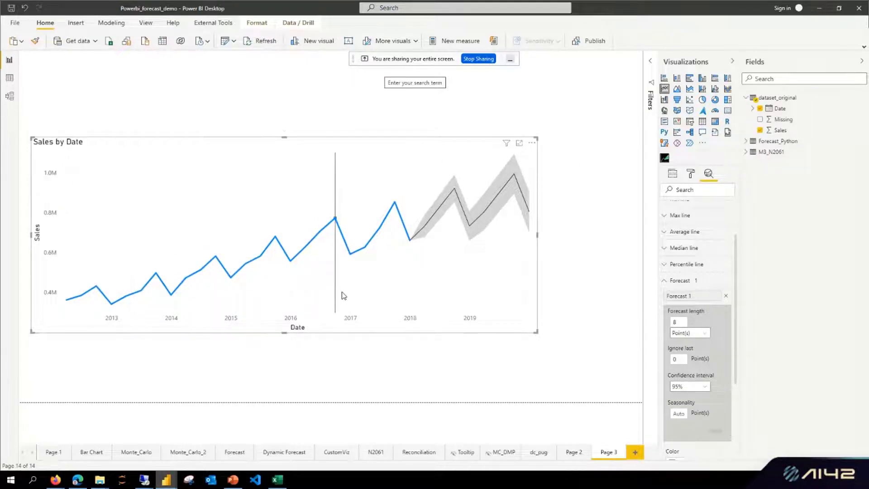
click(691, 176)
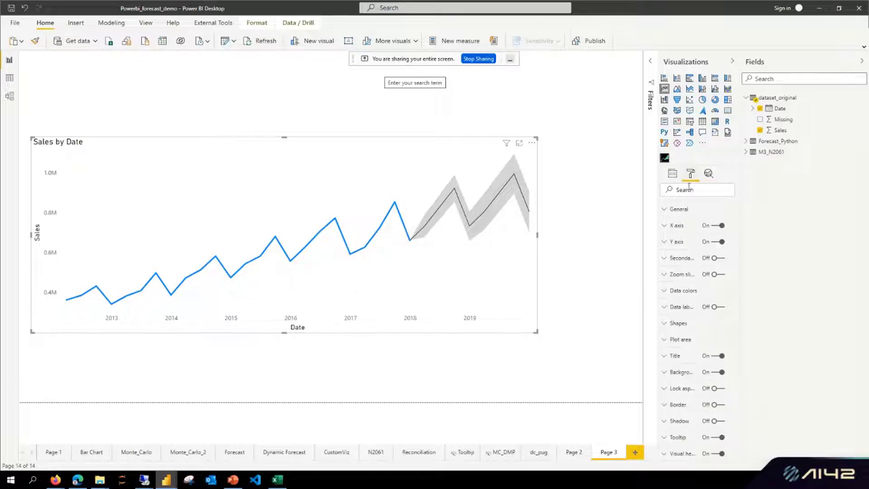
click(716, 311)
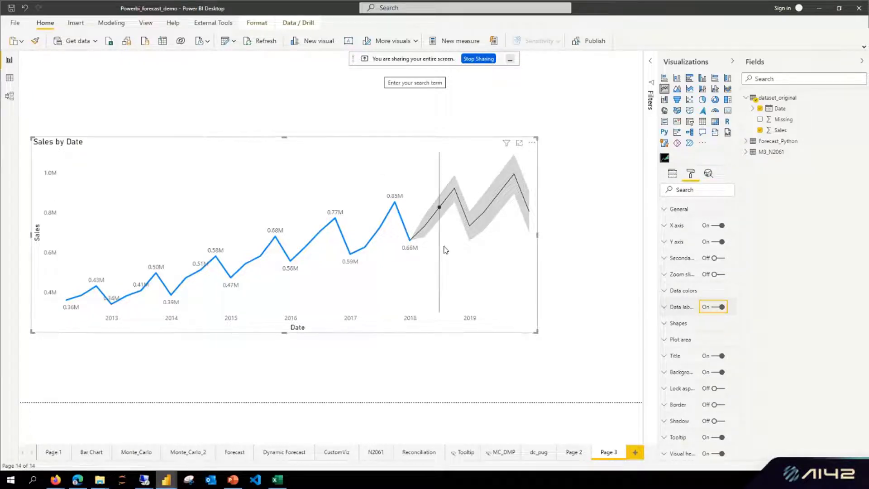
key(ctrl+1)
click(701, 337)
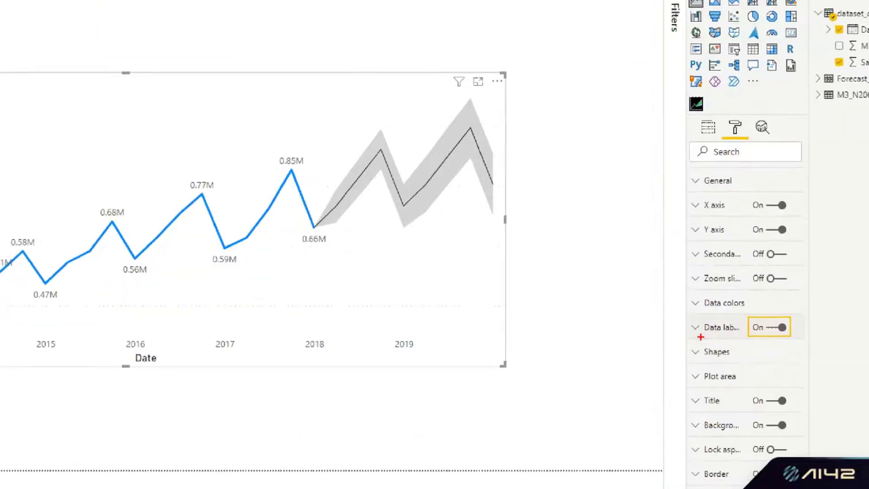
mouse_move(635, 347)
mouse_down()
mouse_move(691, 333)
mouse_move(663, 349)
mouse_up()
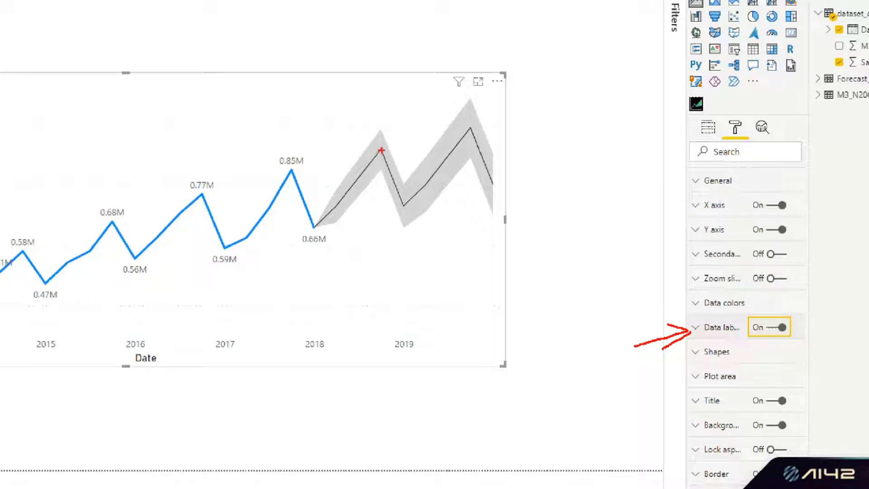
mouse_move(382, 143)
mouse_down()
mouse_move(374, 158)
mouse_move(392, 152)
mouse_up()
mouse_move(481, 119)
mouse_down()
mouse_move(464, 121)
mouse_move(465, 136)
mouse_move(484, 123)
mouse_up()
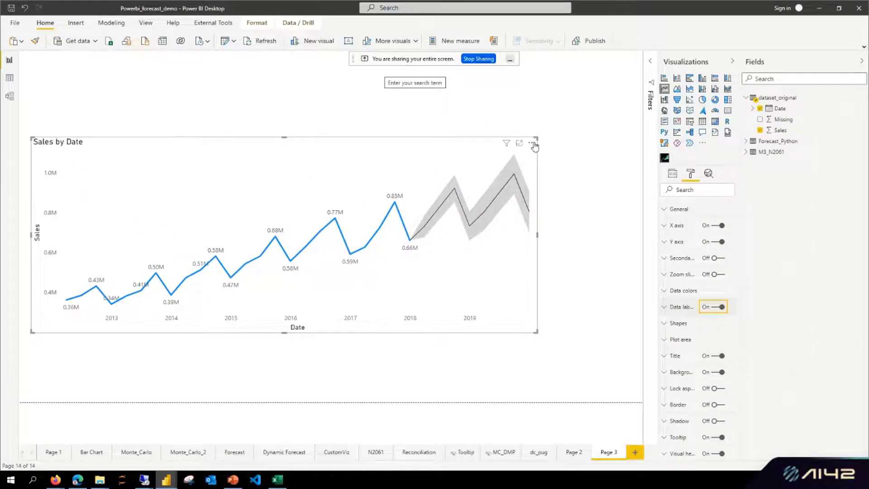
Examine the forecast values and confidence bounds in the sales chart's table view, and shift the chart up and to the right on the report page.
click(533, 144)
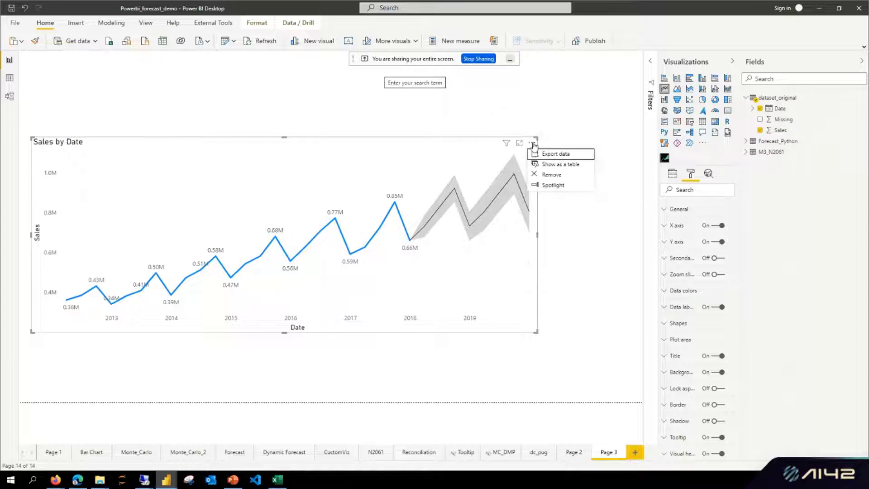
click(566, 165)
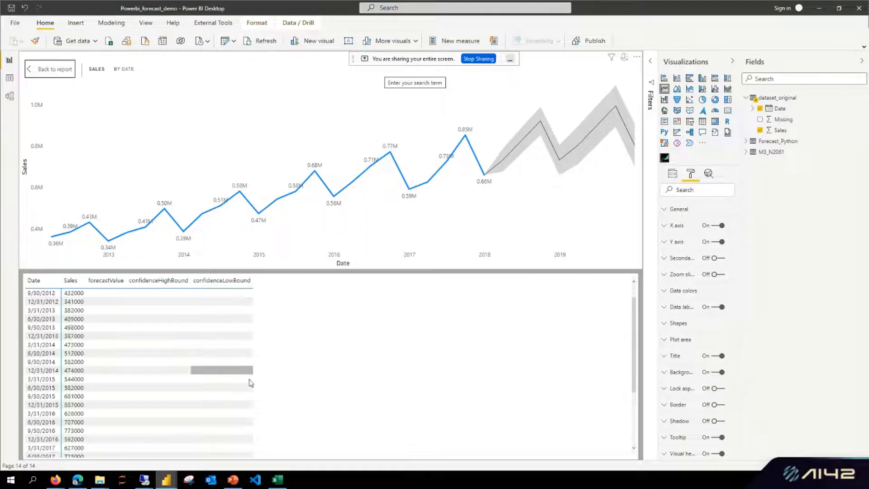
scroll(249, 382, down, 3)
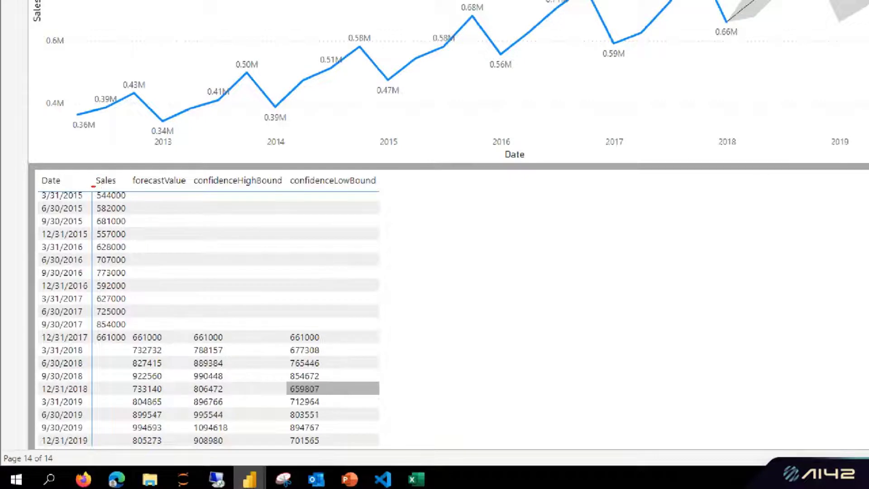
drag(96, 185, 122, 186)
drag(169, 329, 162, 450)
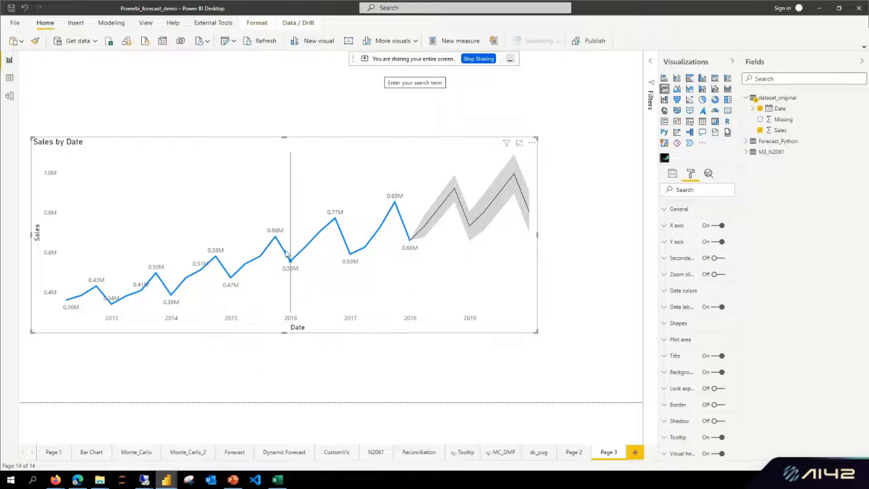
click(314, 141)
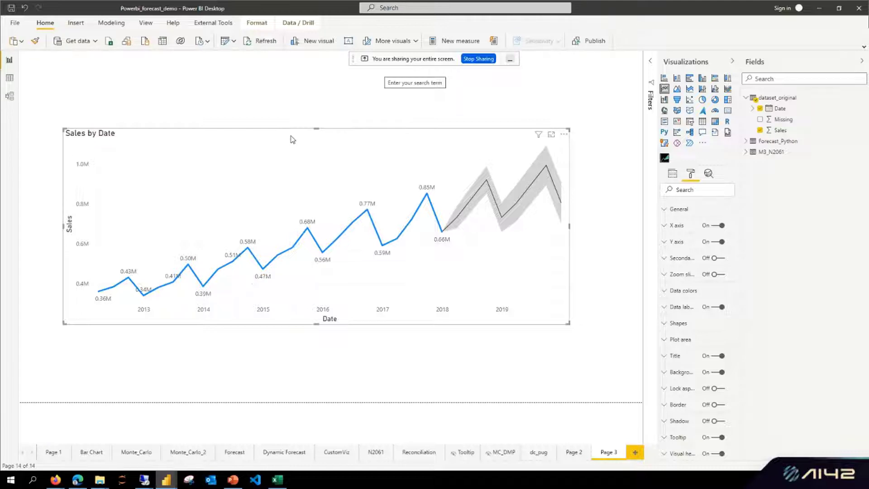
Switch to the Power BI Adv Analytics.pptx presentation in PowerPoint and view slide 8 on the forecasting algorithm enlarged.
click(232, 480)
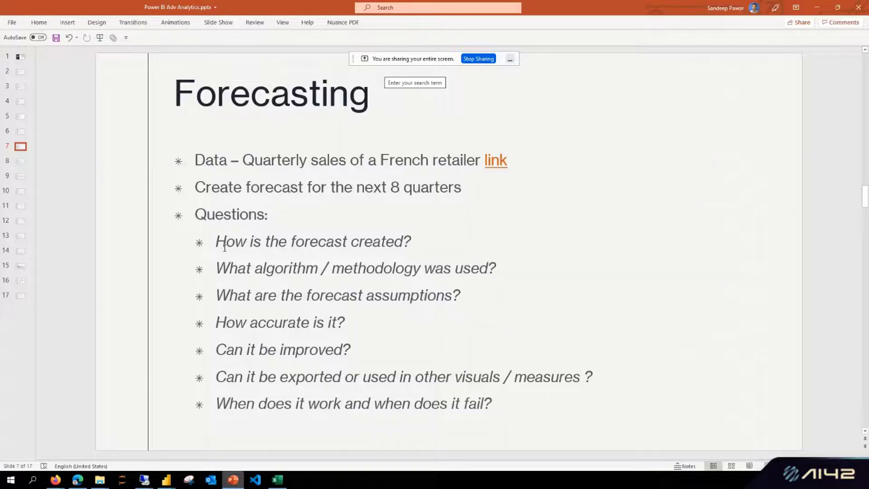
scroll(234, 244, down, 1)
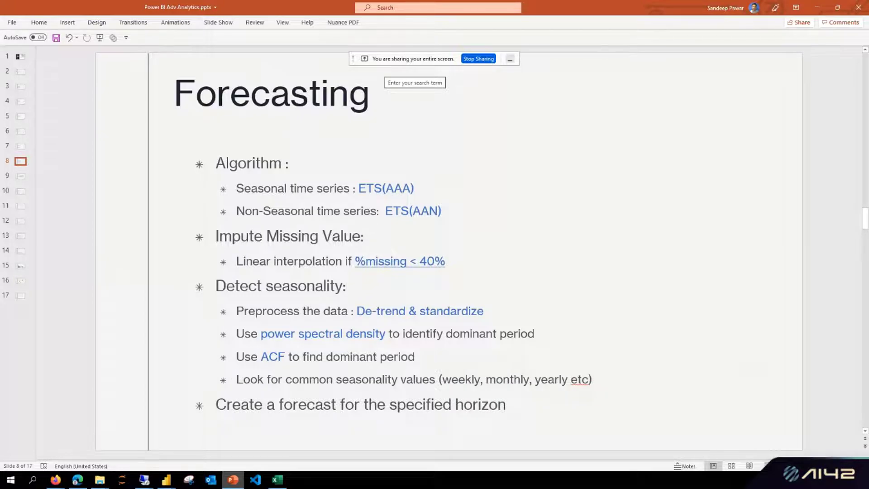
click(838, 466)
click(839, 466)
click(839, 466)
click(838, 466)
click(839, 466)
click(838, 466)
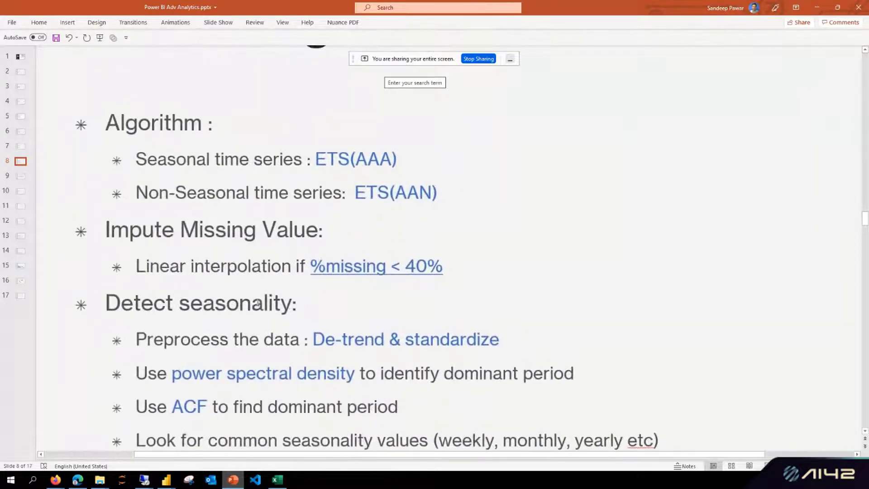
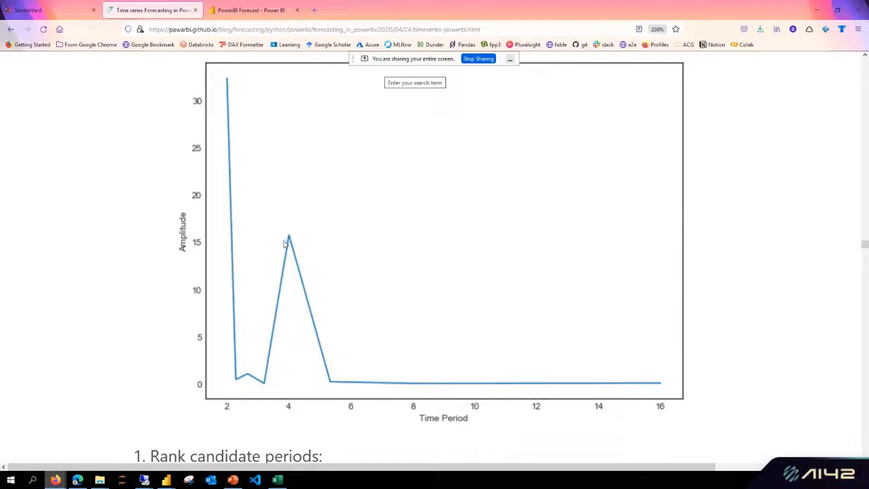
Leave the browser article, switch to the Powerbi_forecast_demo report in Power BI Desktop and open the N2061 page.
click(818, 9)
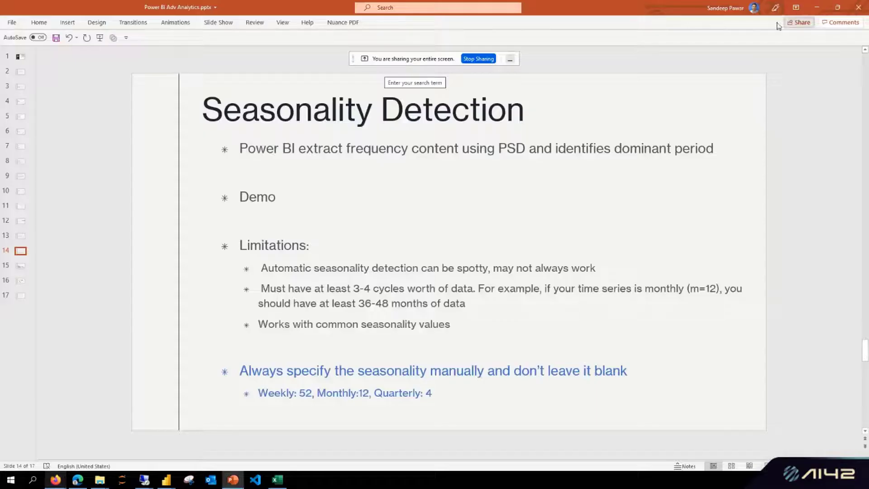
mouse_move(166, 479)
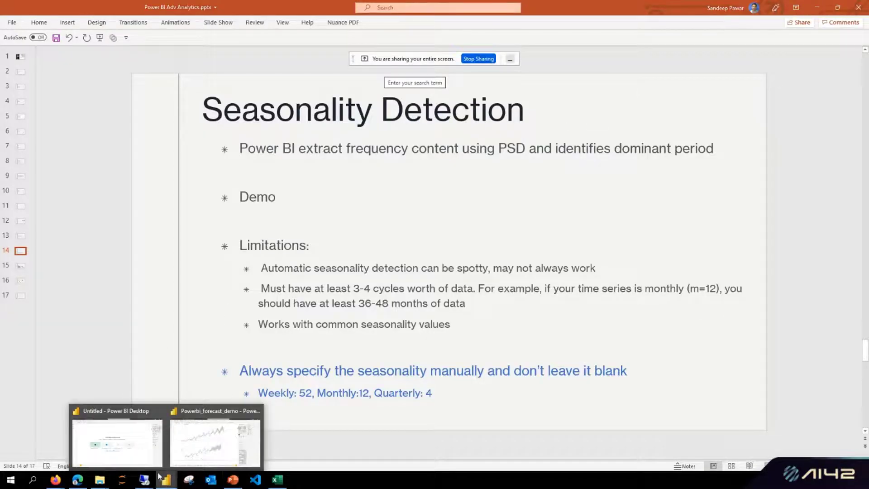
click(197, 444)
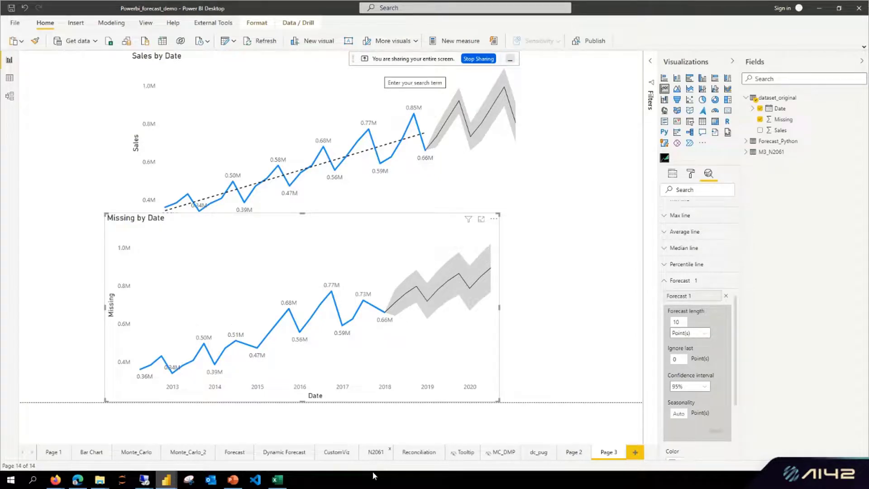
click(375, 453)
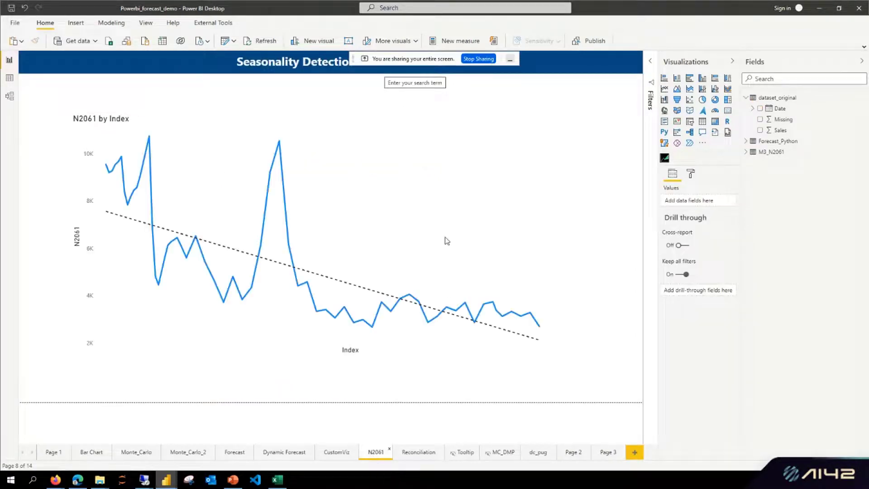
Add a forecast to the N2061 by Index line chart with the analytics options.
click(309, 121)
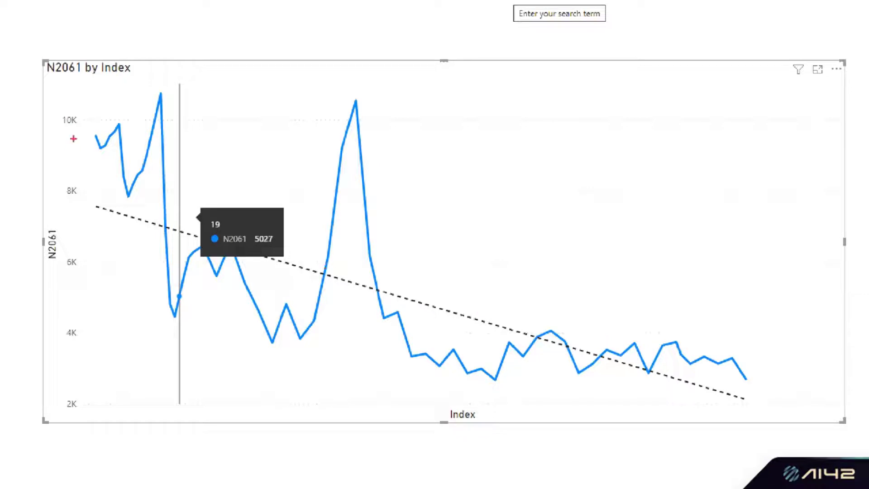
mouse_move(98, 126)
mouse_down()
mouse_move(311, 249)
mouse_move(491, 299)
mouse_move(688, 334)
mouse_move(749, 334)
mouse_up()
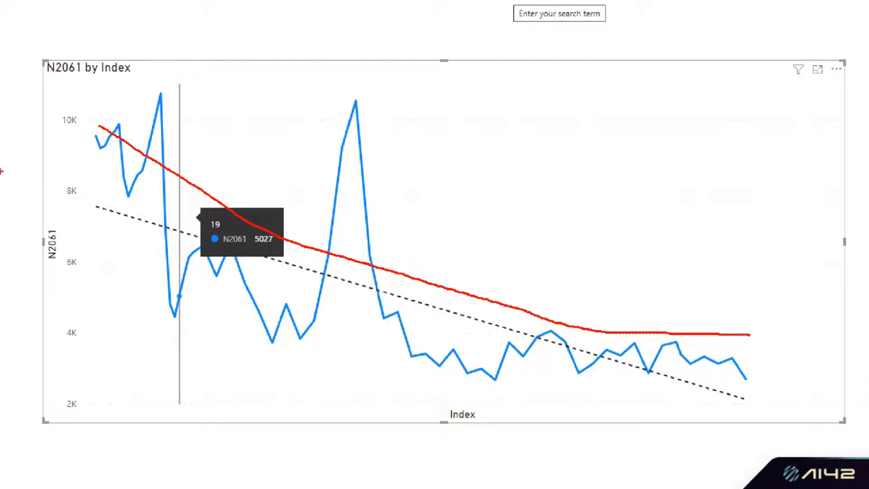
key(Escape)
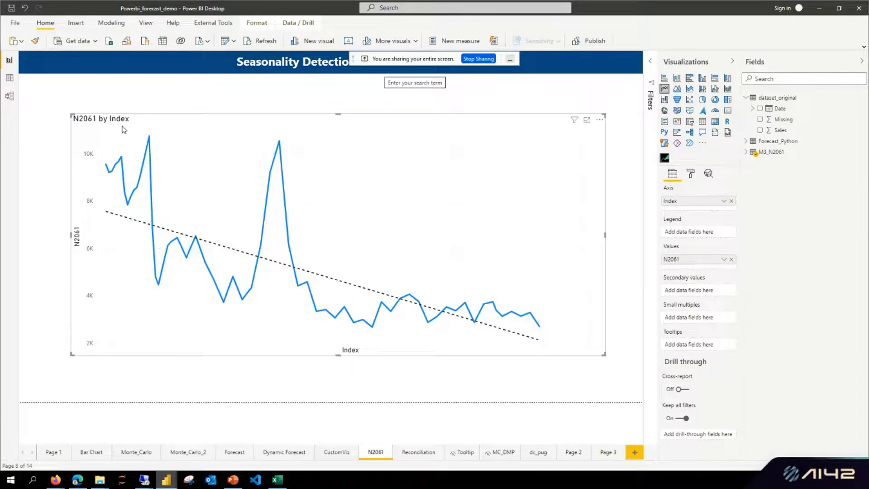
mouse_move(123, 134)
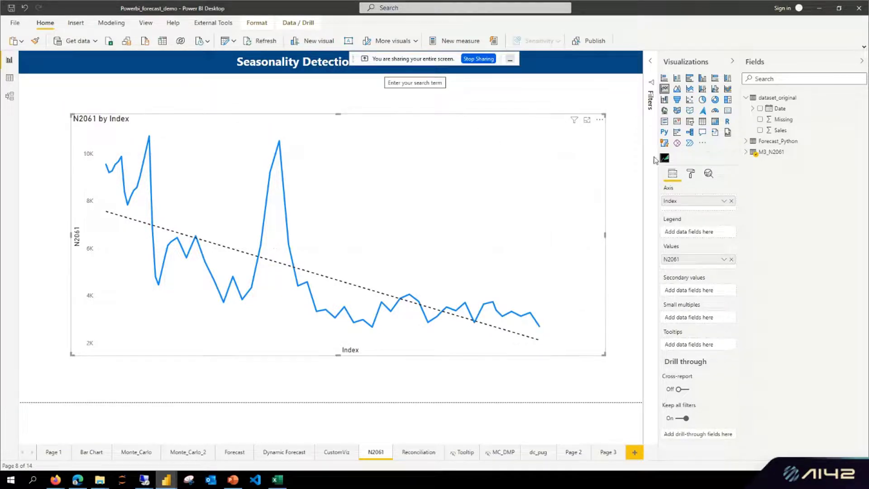
click(709, 174)
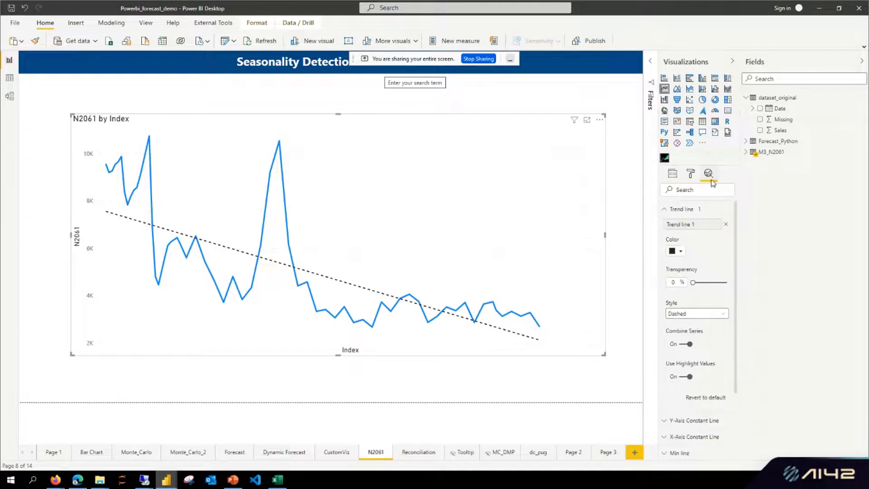
click(672, 211)
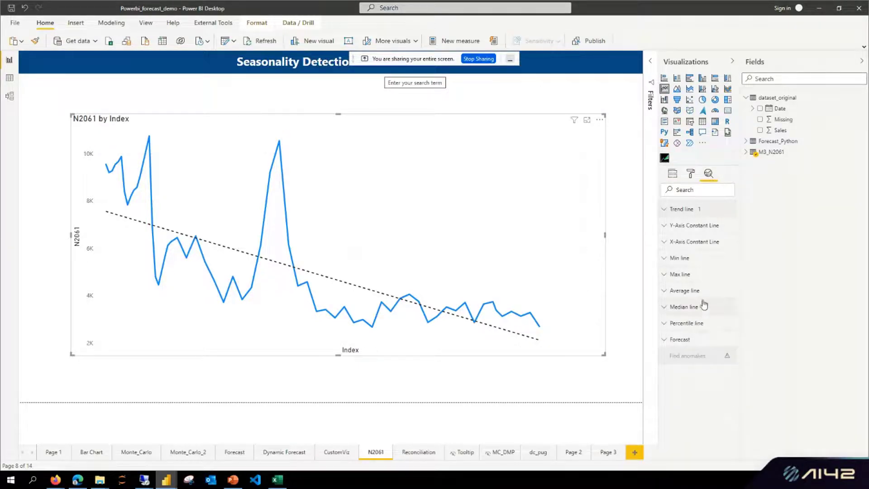
click(685, 338)
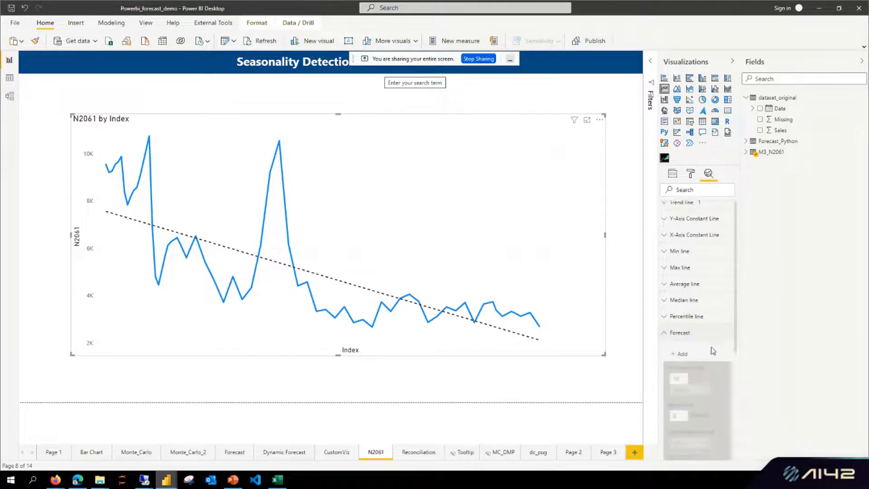
click(681, 354)
scroll(697, 253, up, 2)
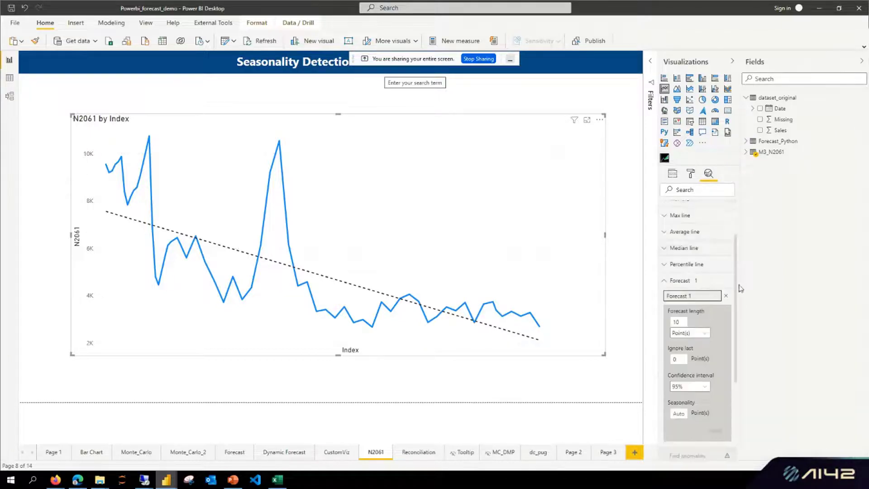
Examine the forecast line and confidence band at the end of the N2061 by Index chart.
scroll(702, 327, down, 1)
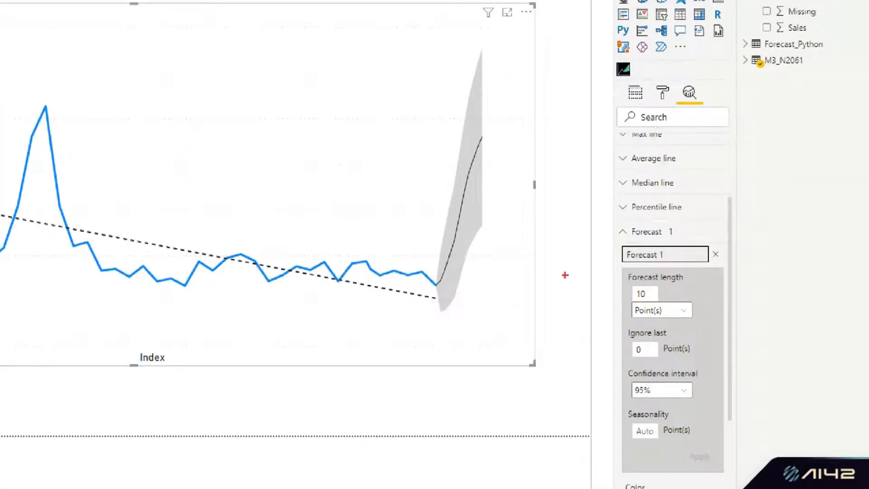
drag(439, 284, 493, 141)
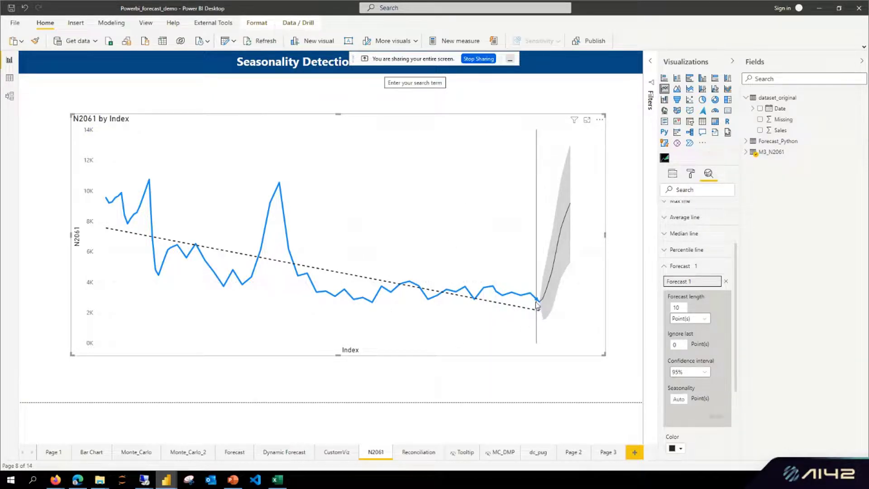
mouse_move(573, 307)
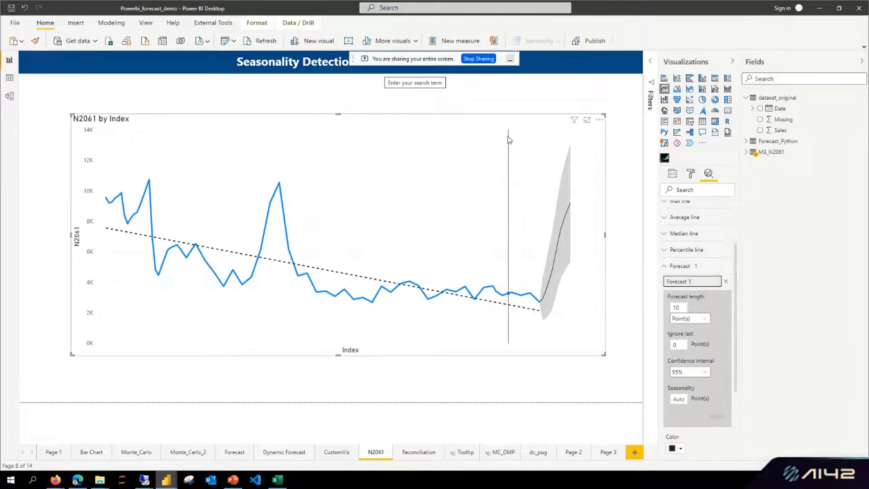
click(494, 119)
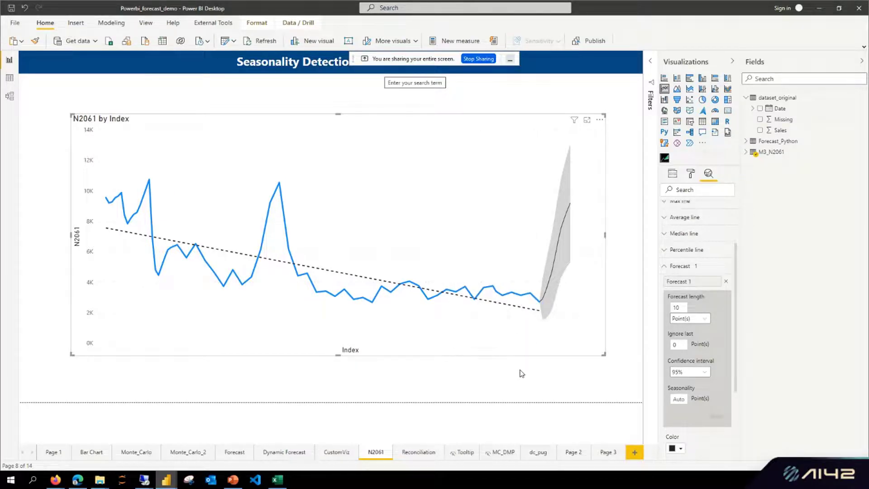
Open Page 3 and check the forecast length units available for the Sales by Date chart.
click(606, 453)
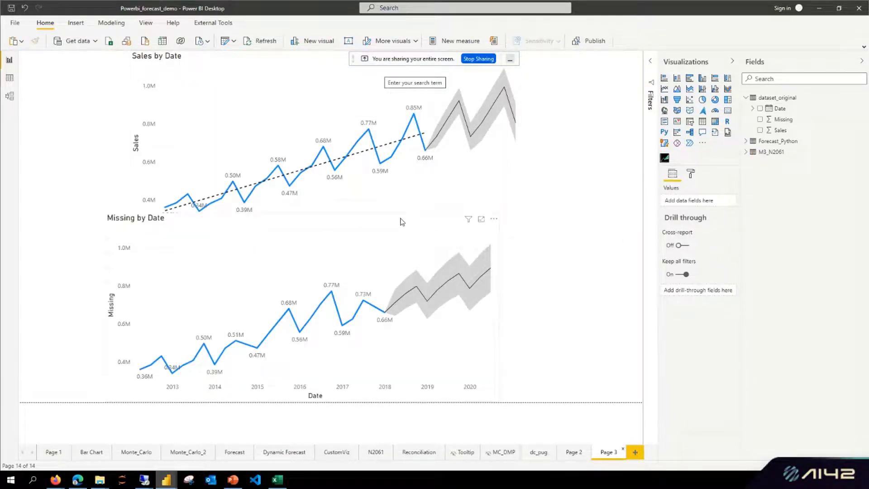
click(401, 136)
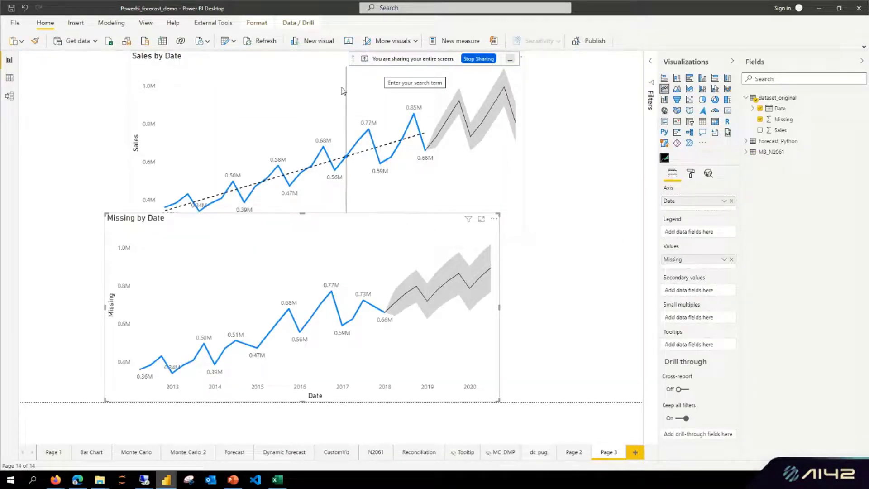
click(709, 174)
scroll(696, 394, down, 10)
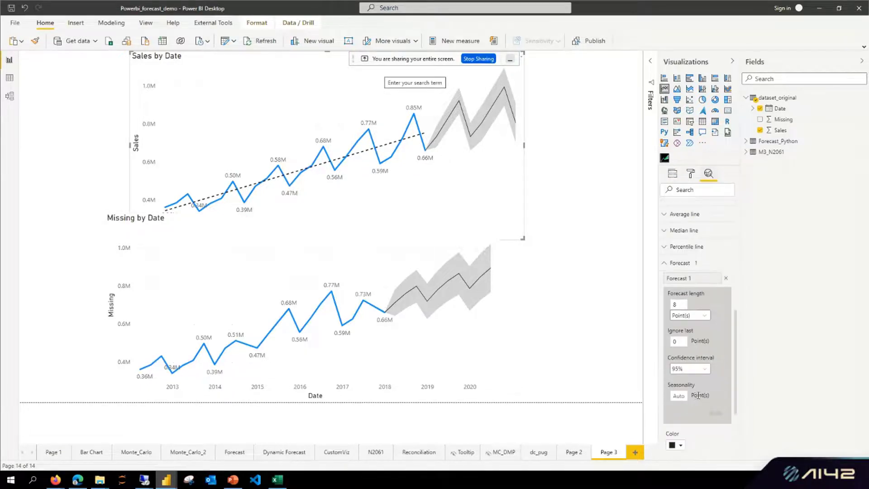
scroll(706, 326, up, 3)
click(704, 330)
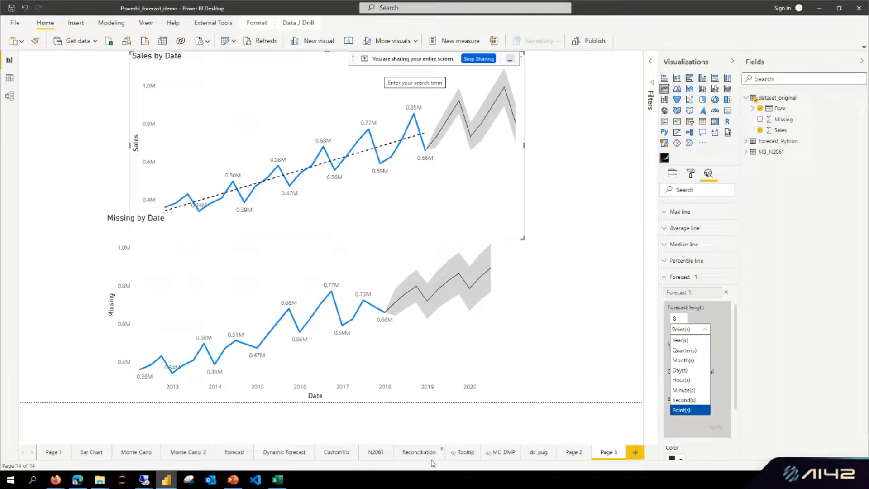
key(Escape)
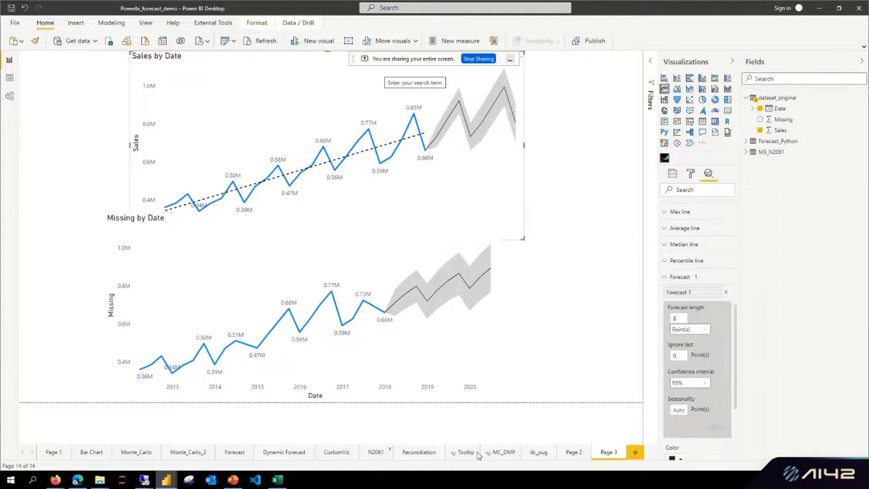
Return to the N2061 page and check the forecast length units available for the N2061 by Index chart.
click(376, 451)
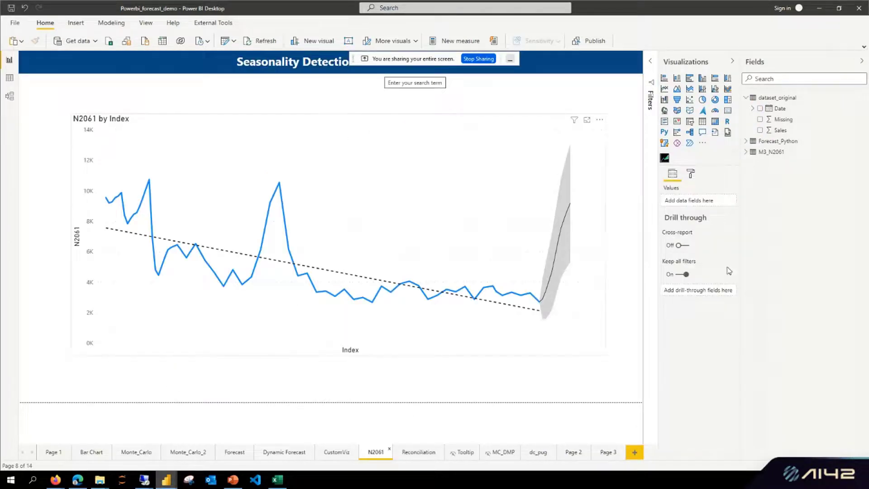
click(708, 173)
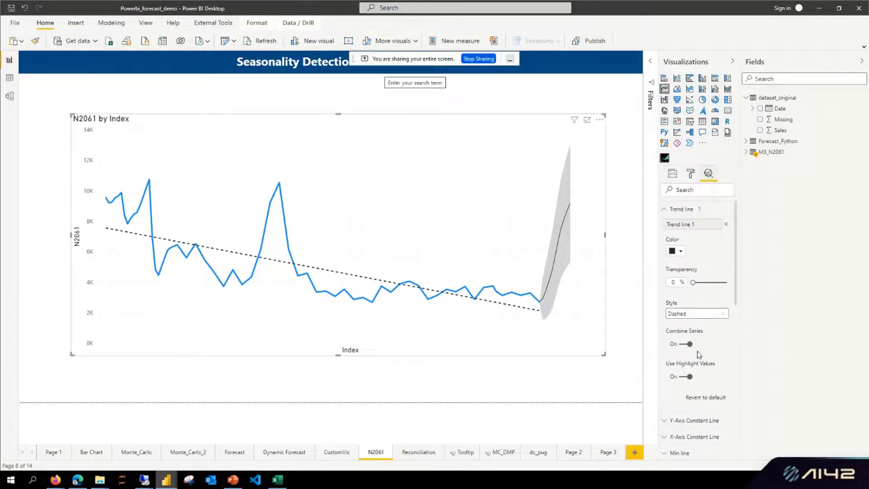
scroll(699, 355, down, 5)
click(705, 271)
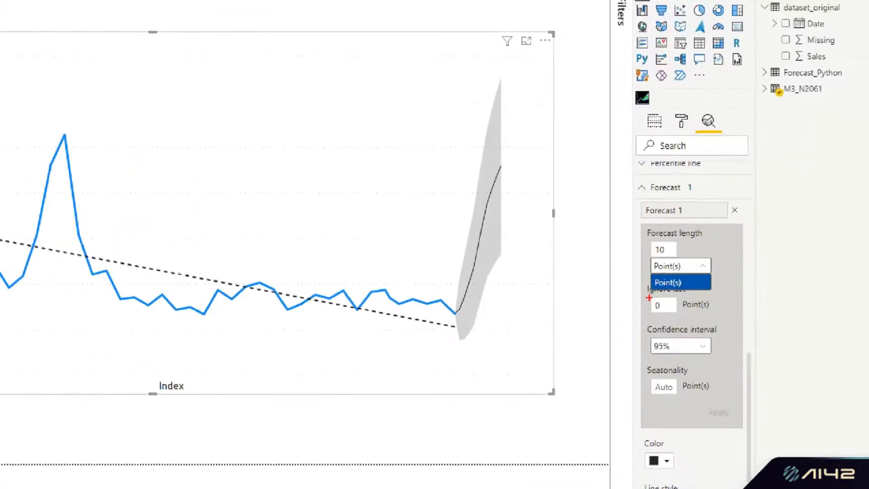
mouse_move(649, 297)
mouse_down()
mouse_move(702, 267)
mouse_move(637, 277)
mouse_move(659, 302)
mouse_up()
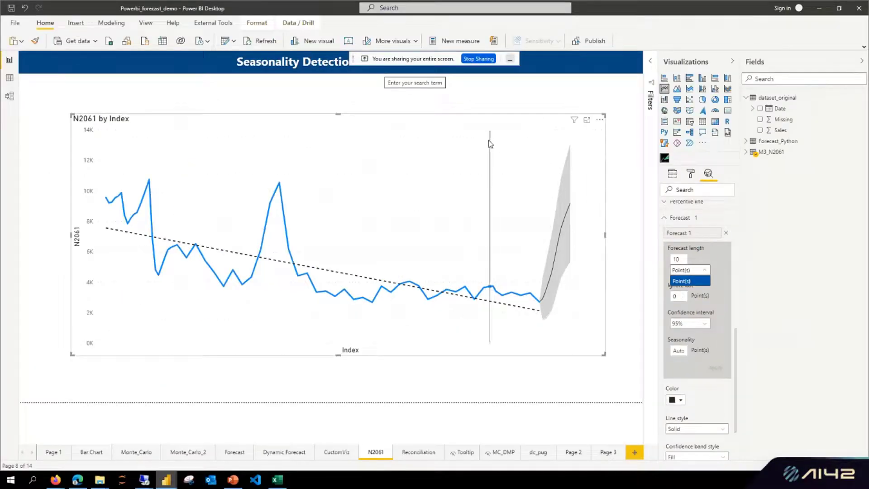
click(488, 137)
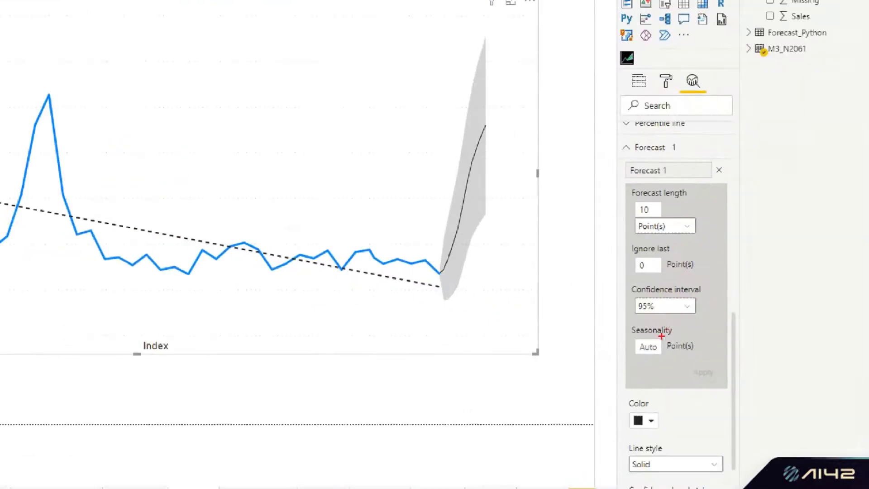
Set the N2061 forecast's seasonality to 12 points and switch to the Power BI Adv Analytics.pptx presentation in PowerPoint.
mouse_move(675, 325)
mouse_down()
mouse_move(625, 320)
mouse_move(717, 375)
mouse_move(630, 307)
mouse_up()
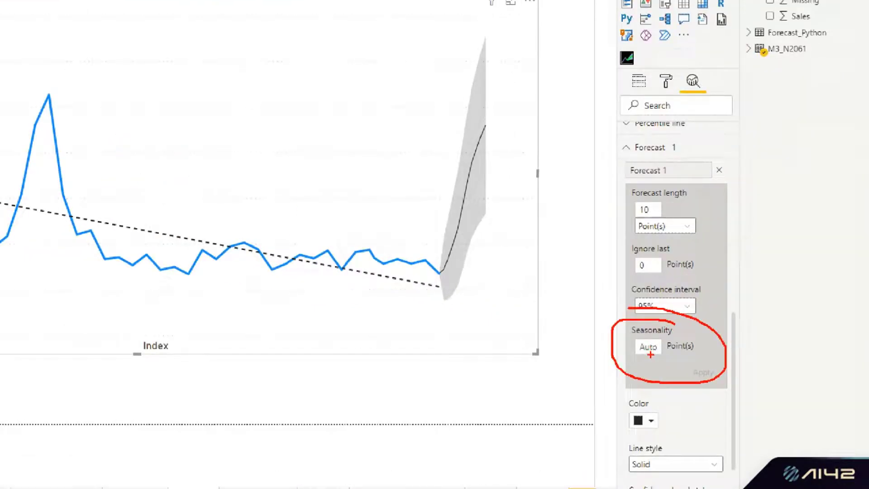
key(Escape)
click(649, 347)
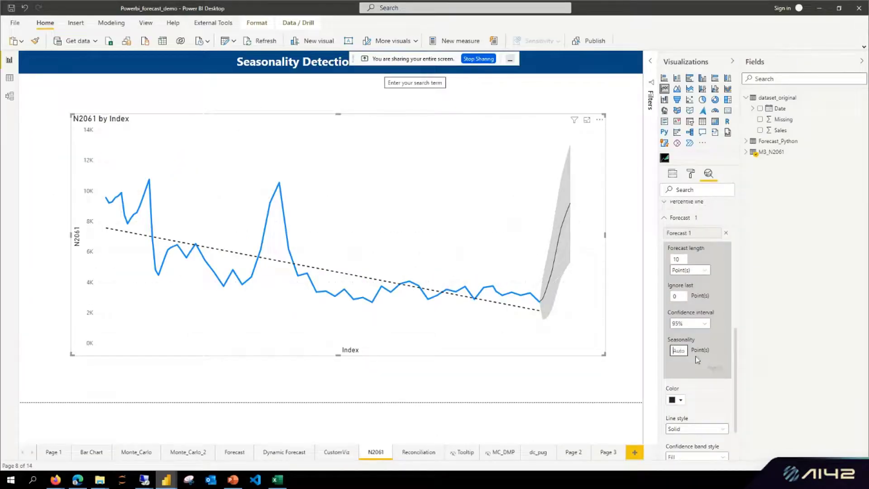
text(12)
key(Return)
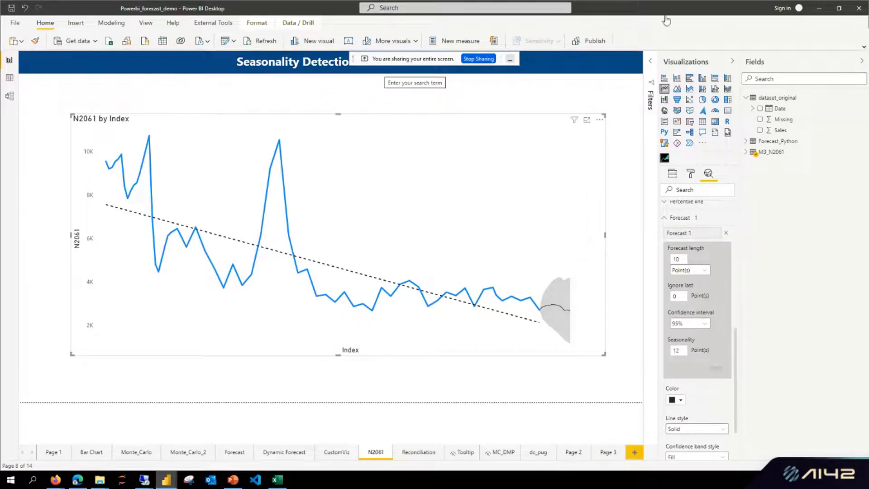
click(234, 480)
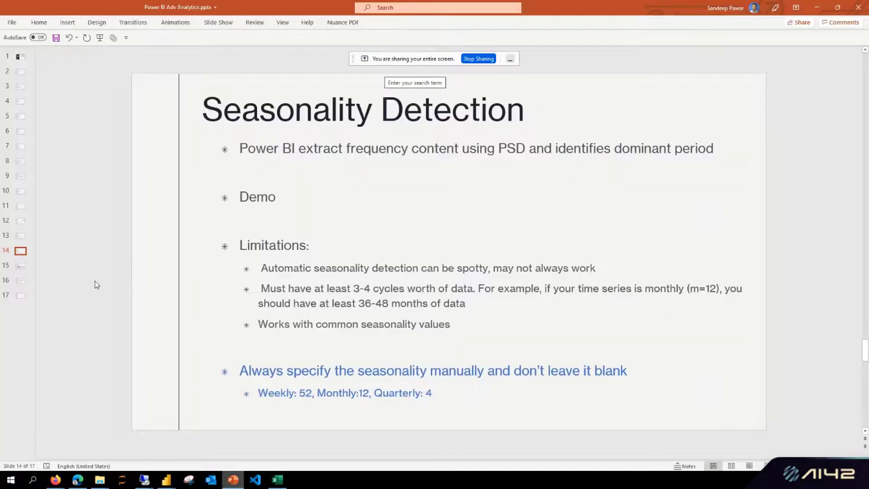
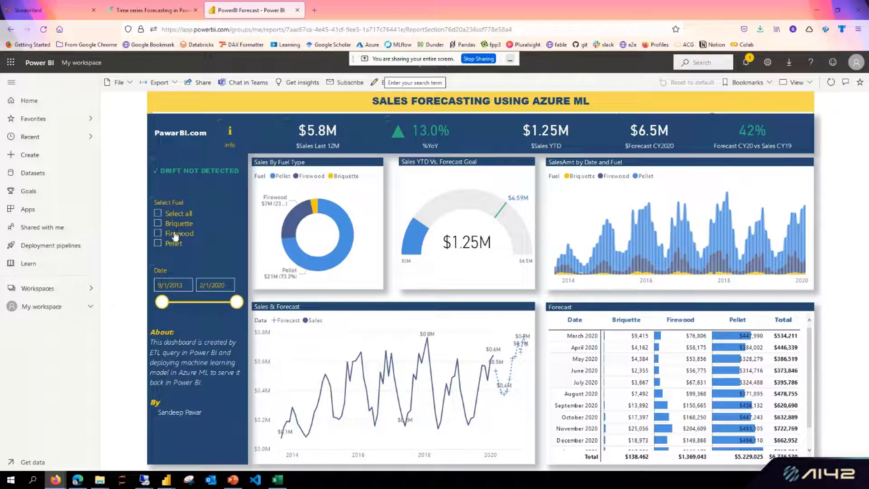
Filter the Azure ML sales dashboard to Briquette and Firewood, trying the end date at 10/13/2016 before extending it to 1/31/2020.
click(157, 223)
click(158, 232)
drag(236, 302, 200, 302)
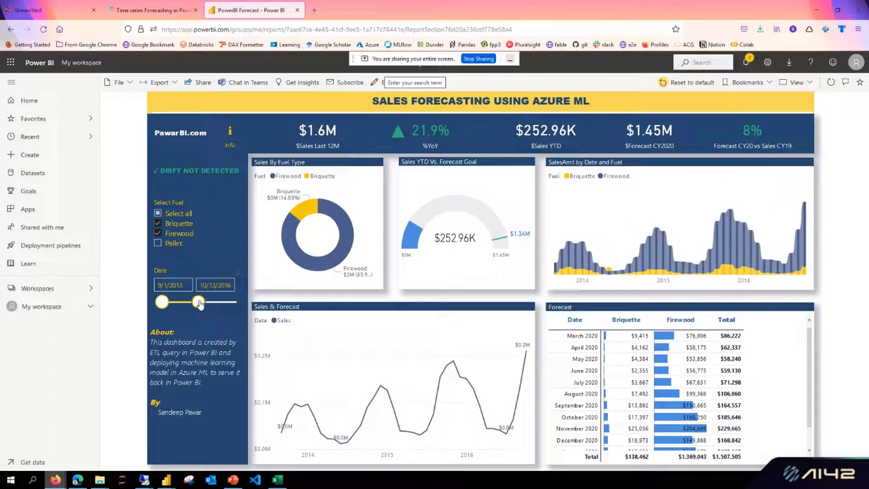
drag(200, 303, 241, 302)
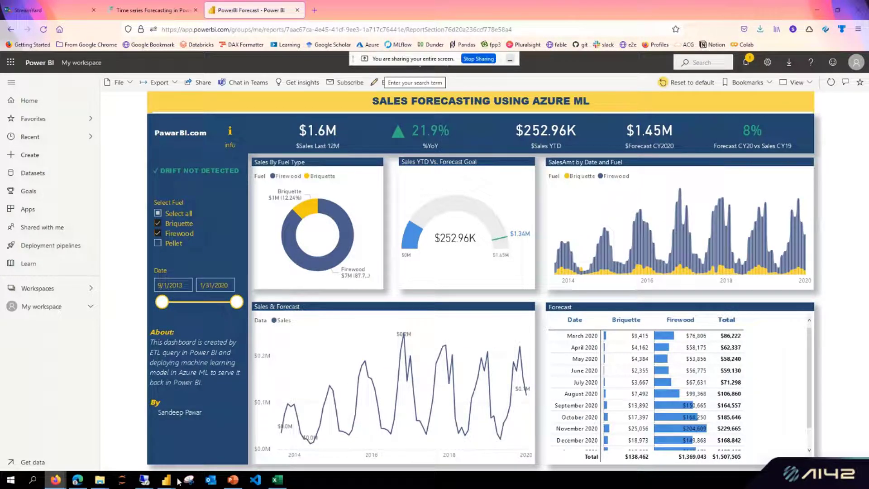
Switch to the Powerbi_forecast_demo report in Power BI Desktop and slightly enlarge the N2061 by Index chart.
mouse_move(167, 480)
click(190, 446)
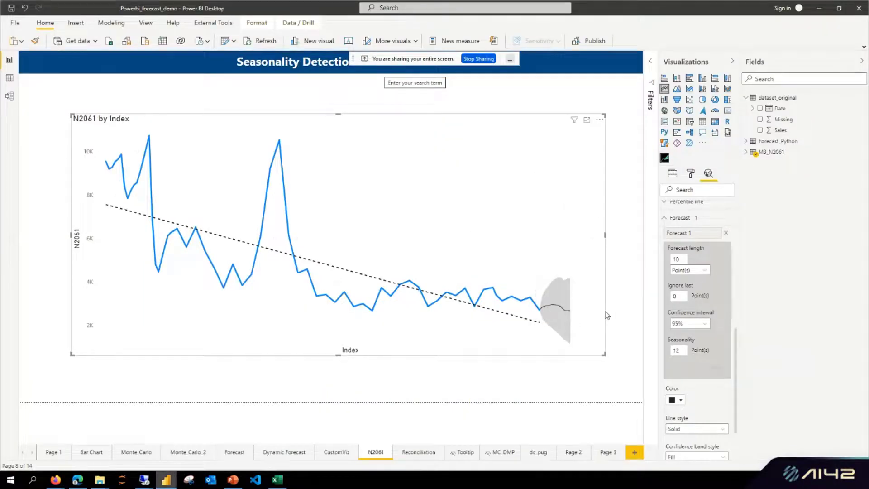
drag(604, 357, 620, 378)
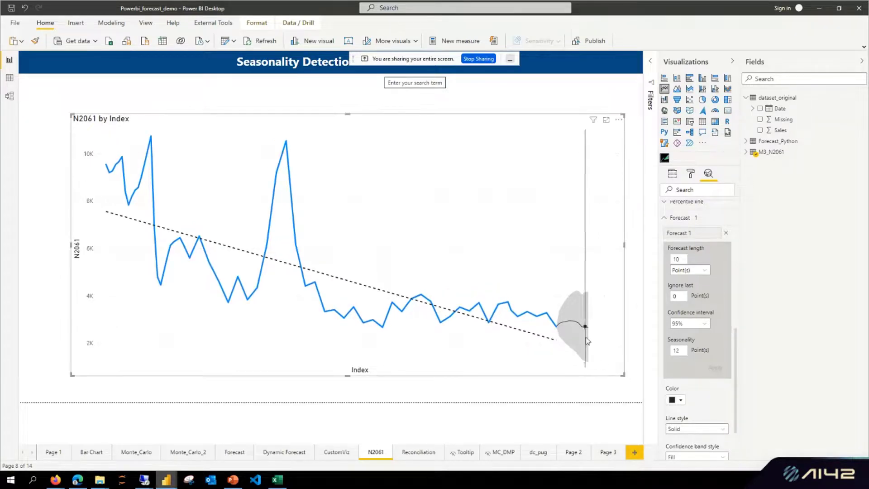
click(583, 110)
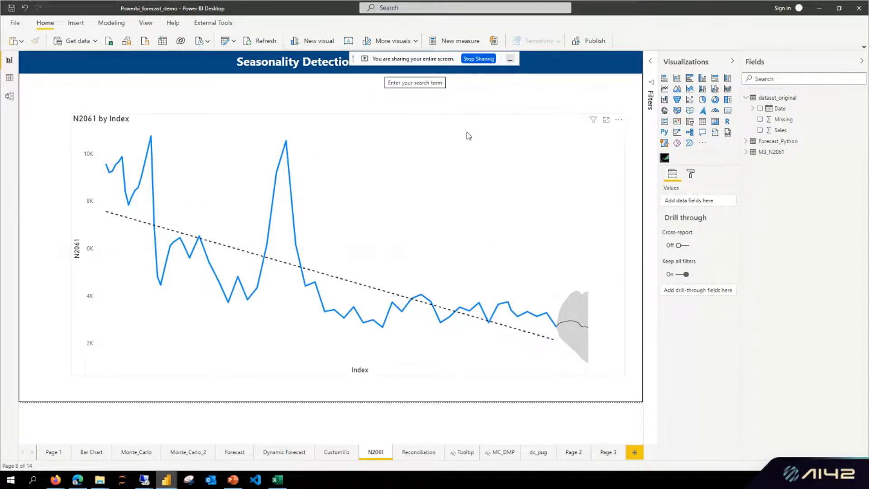
click(447, 127)
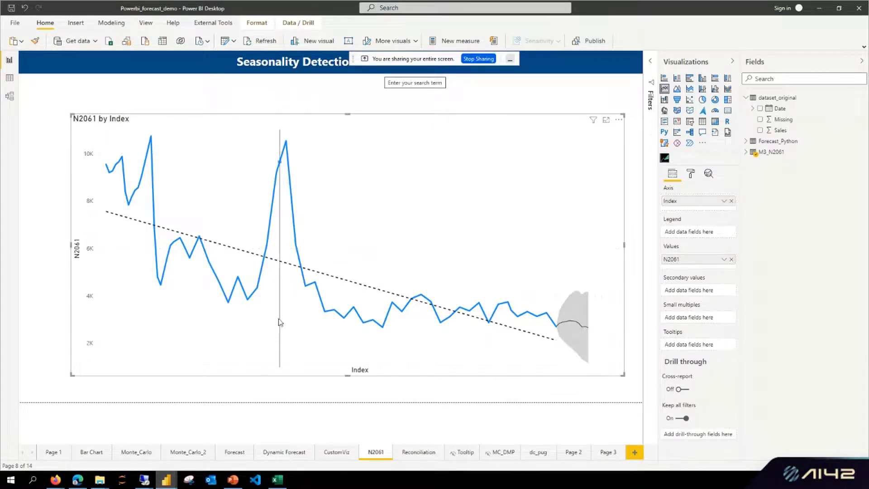
Switch to the ACF_Excel.xlsx workbook in Excel and display the Forecast_Excel sheet's Date and Sales data enlarged.
click(279, 480)
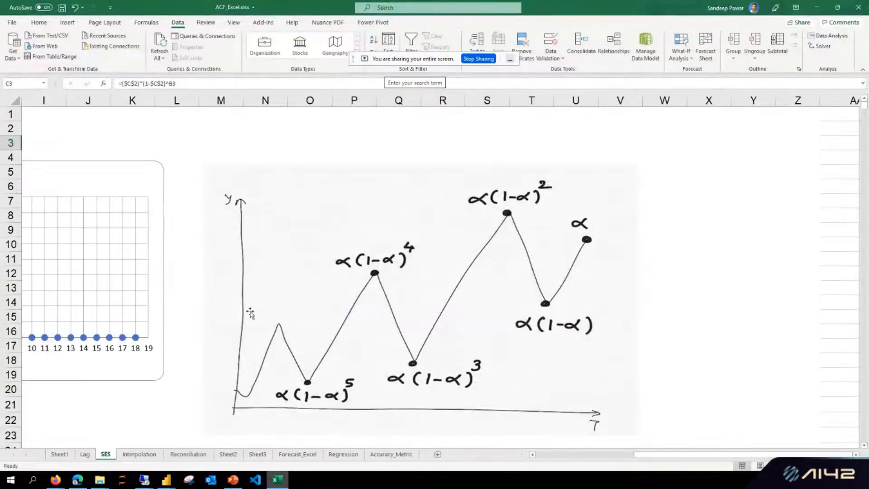
click(297, 454)
click(305, 277)
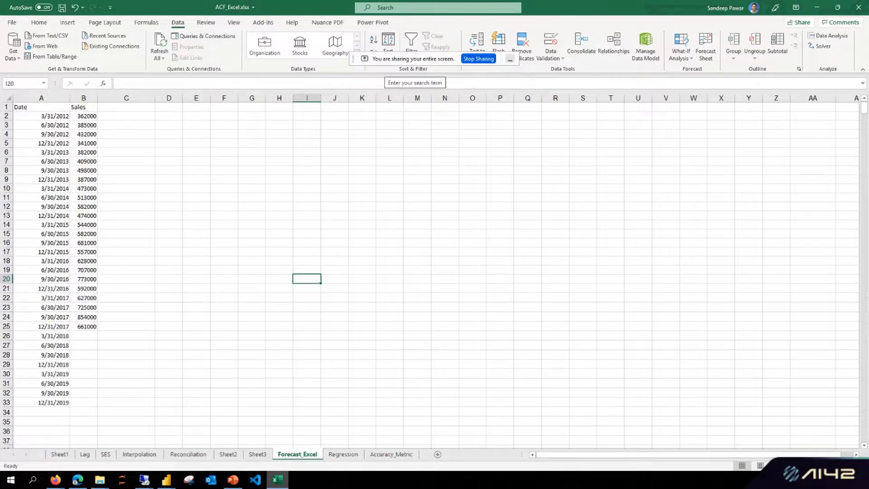
scroll(274, 247, up, 5)
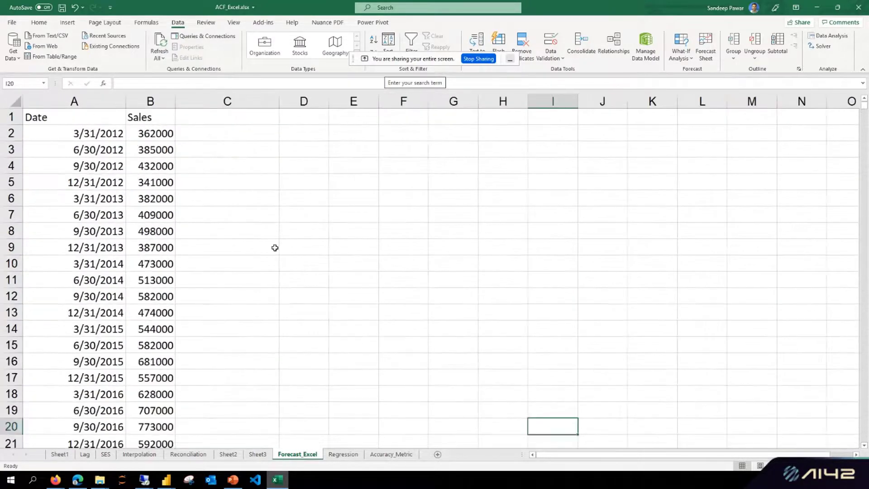
click(334, 251)
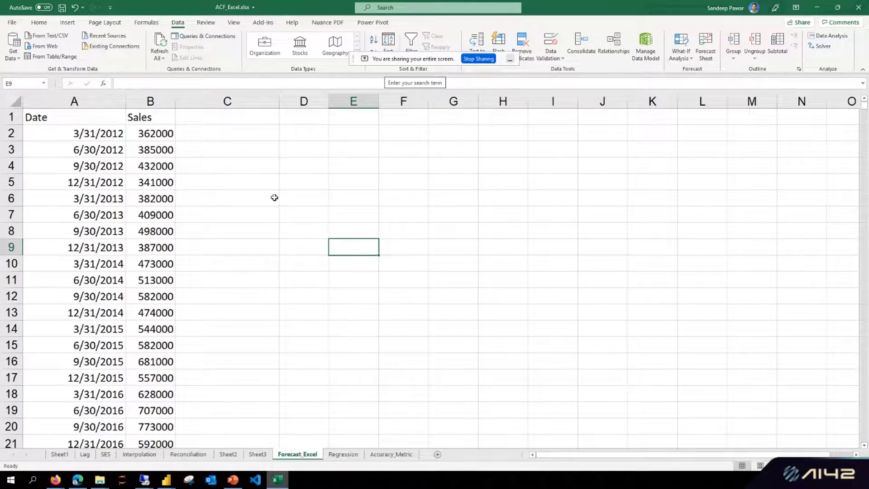
click(436, 215)
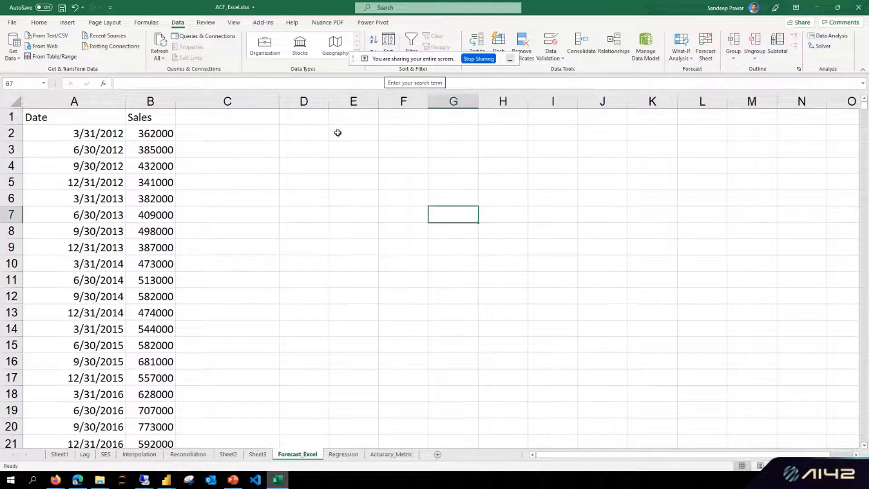
Create a line-chart forecast worksheet from A1:B33 with forecast end 12/31/2019, and enlarge the resulting chart.
drag(54, 117, 150, 414)
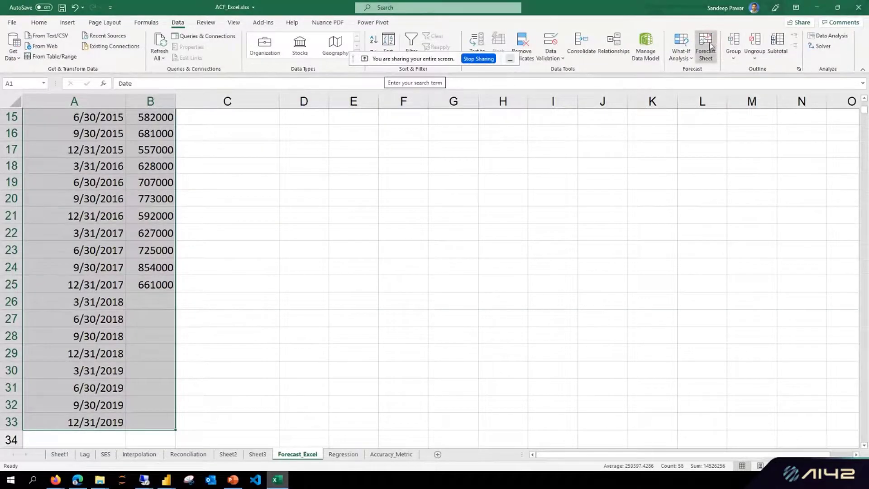
click(710, 47)
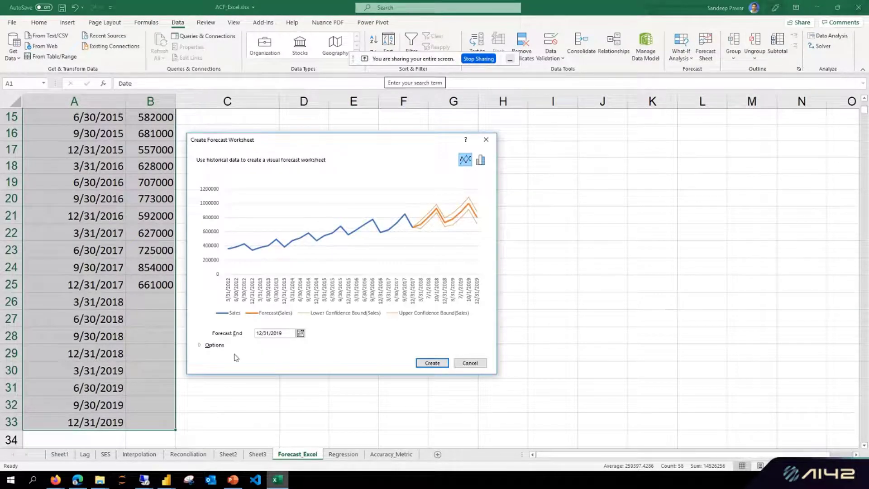
click(434, 363)
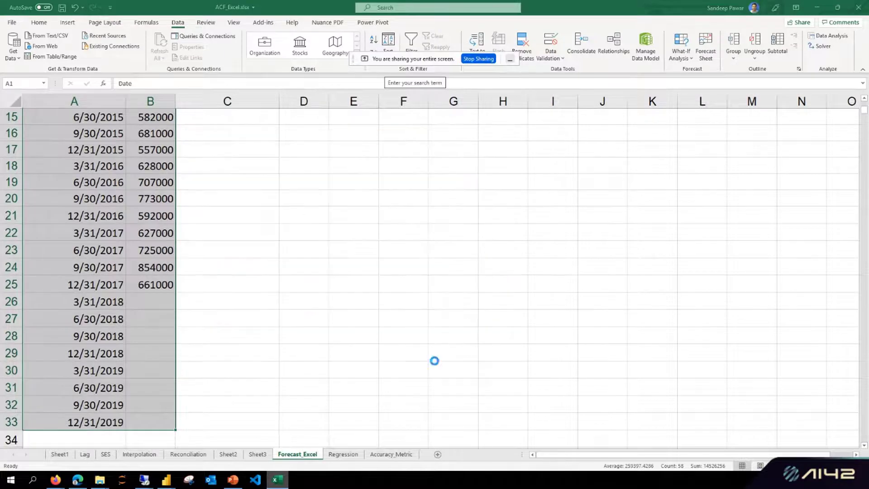
click(605, 217)
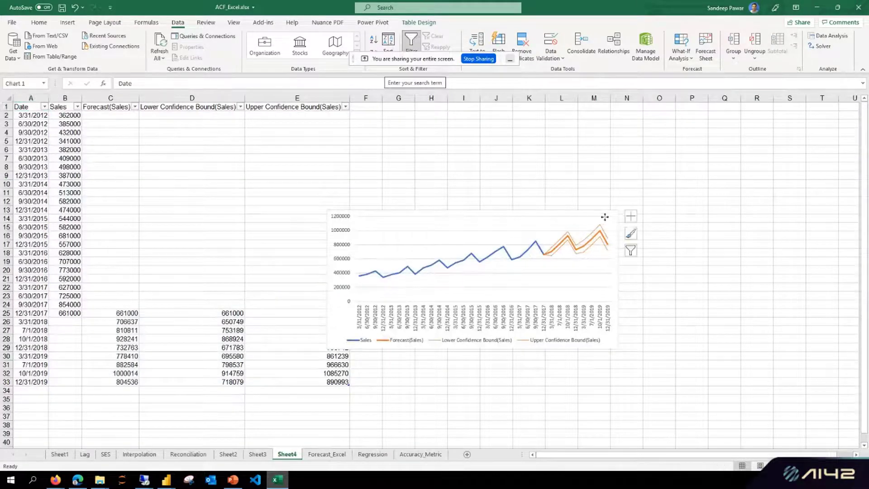
drag(618, 210, 735, 122)
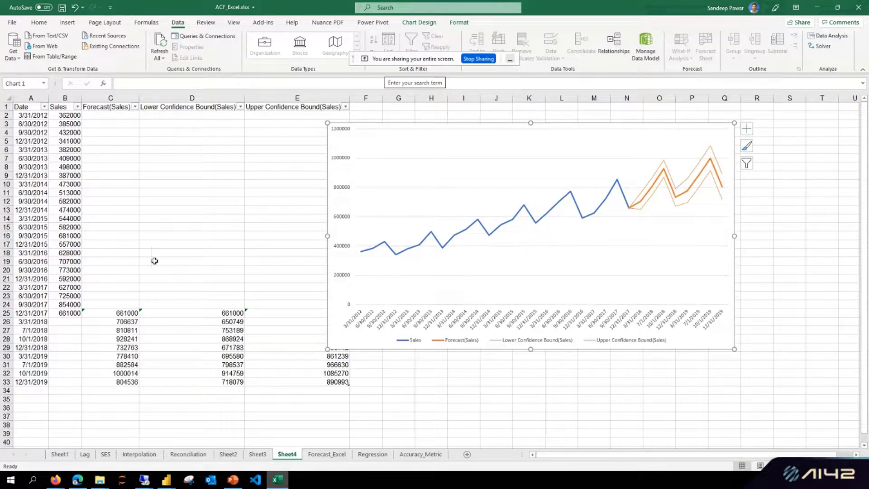
Select forecast values C25:C33, then switch to the Powerbi_forecast_demo report in Power BI Desktop and show Page 3's sales forecast charts.
mouse_move(127, 312)
mouse_down()
mouse_move(126, 389)
mouse_move(125, 375)
mouse_move(117, 386)
mouse_move(121, 315)
mouse_up()
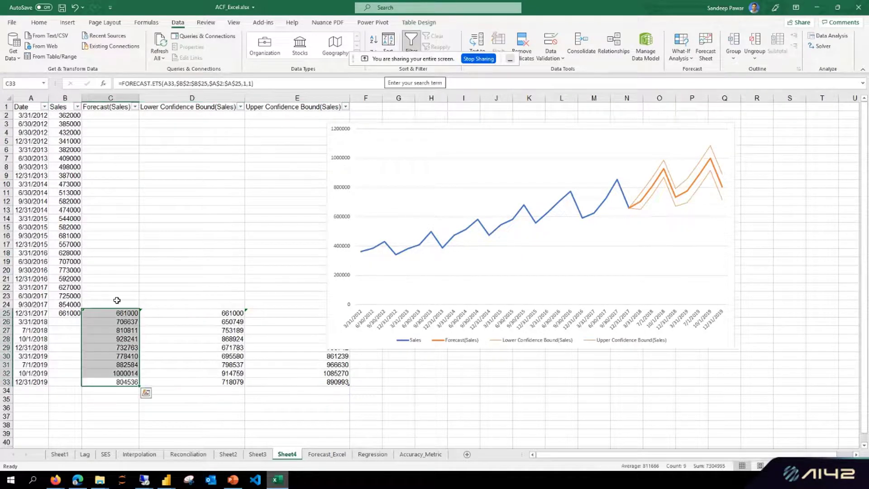
key(alt+Tab)
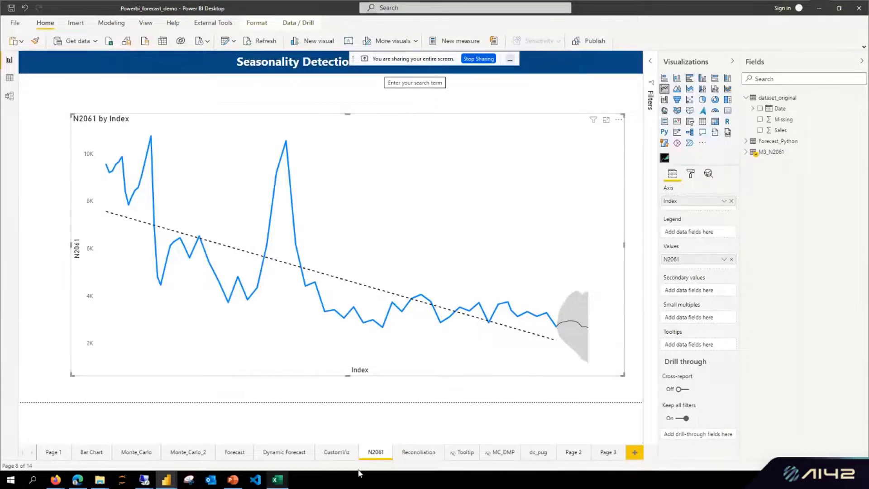
click(605, 452)
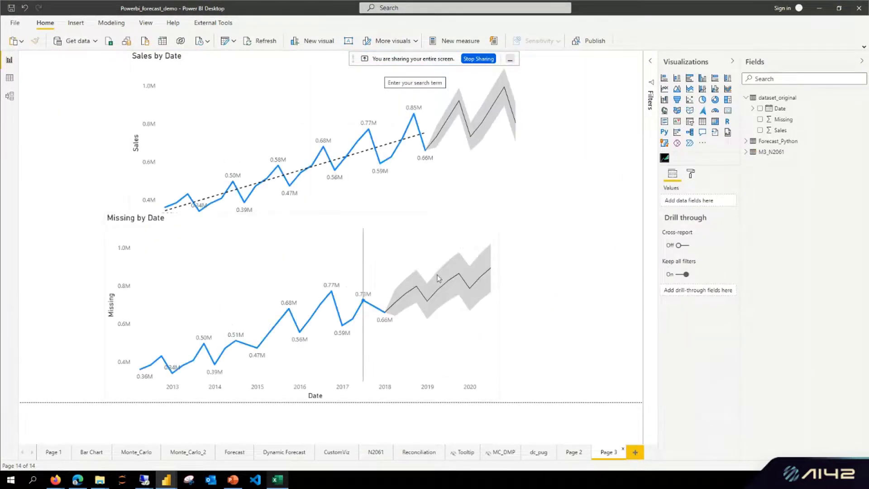
click(584, 239)
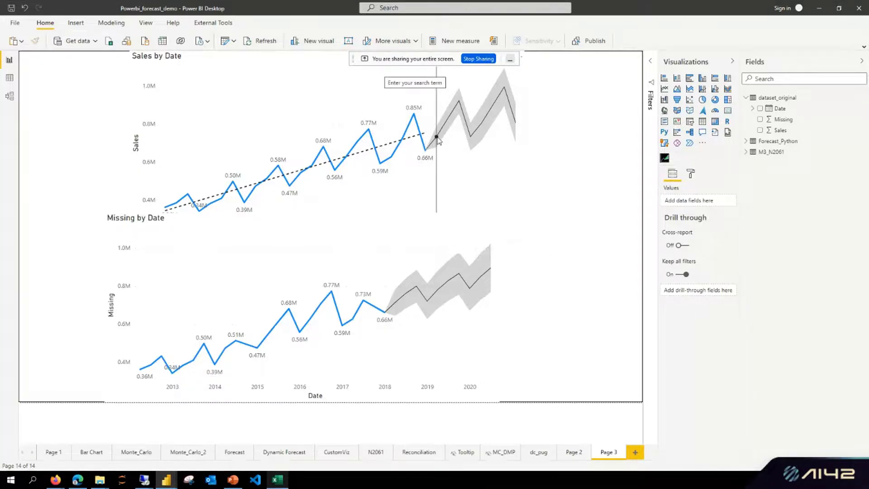
mouse_move(468, 195)
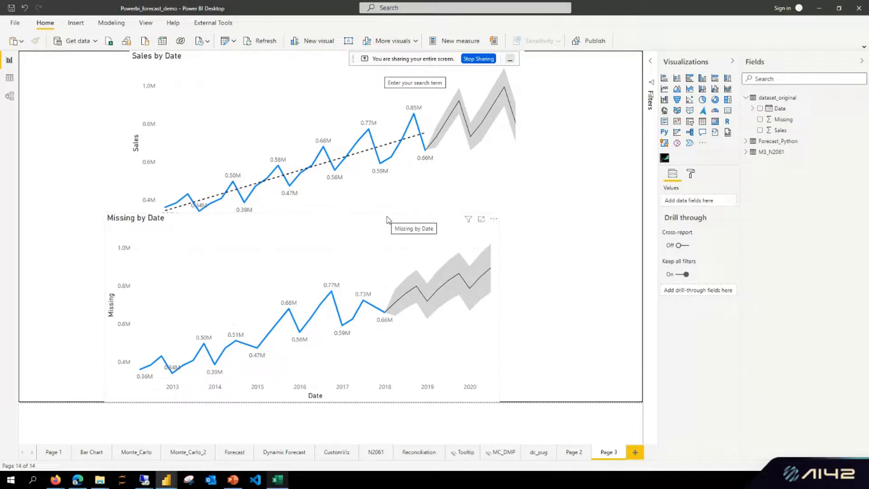
Align the Sales by Date chart with the left edge of Missing by Date, and make the Missing chart shorter and wider to clear the overlap.
click(311, 82)
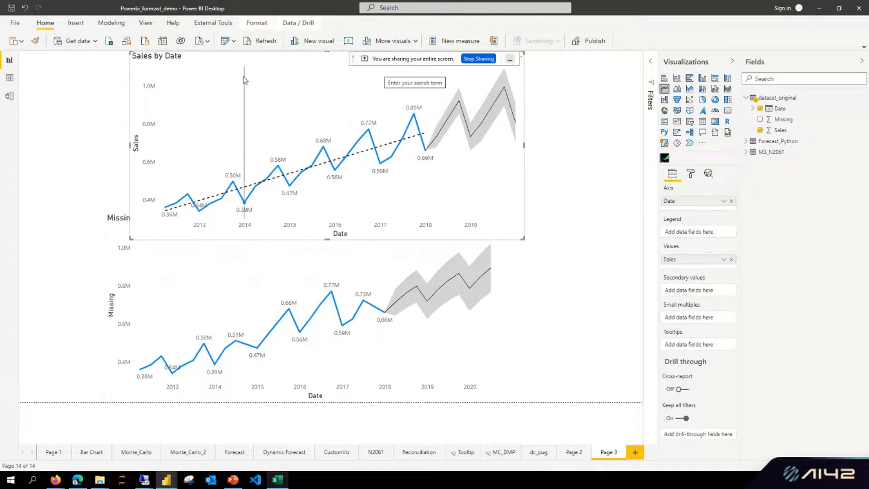
drag(231, 79, 208, 82)
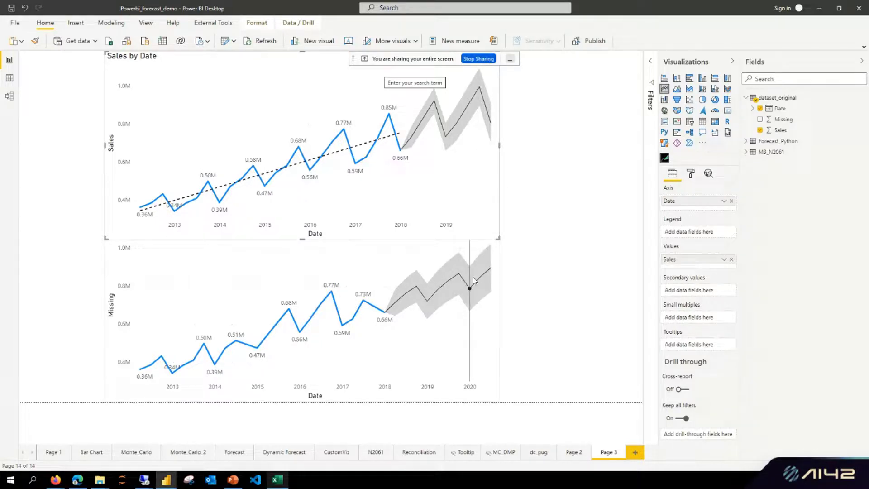
click(326, 260)
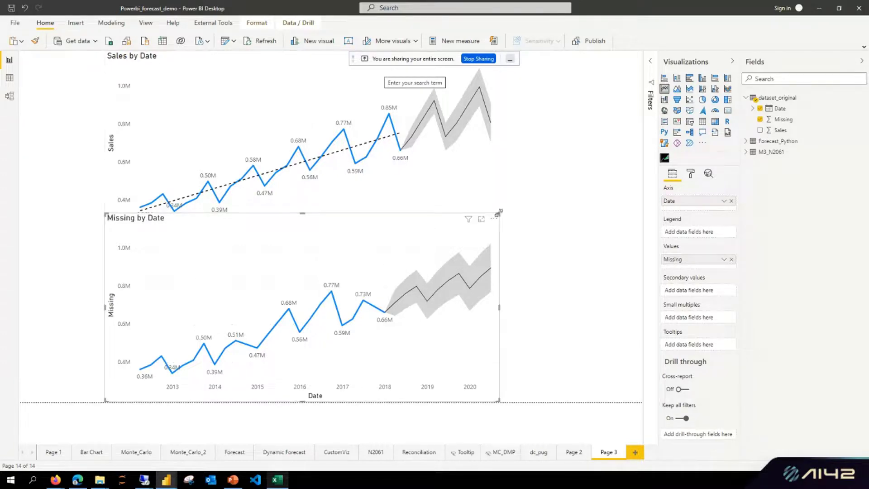
drag(499, 214, 530, 245)
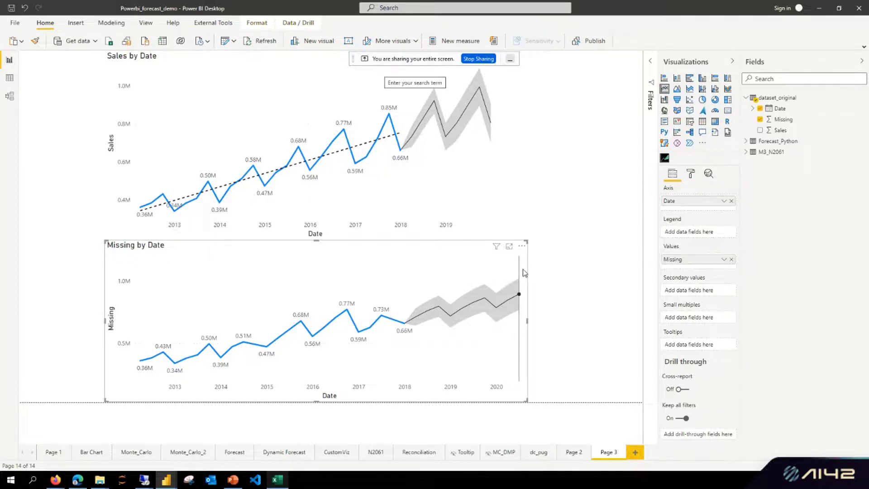
mouse_move(523, 273)
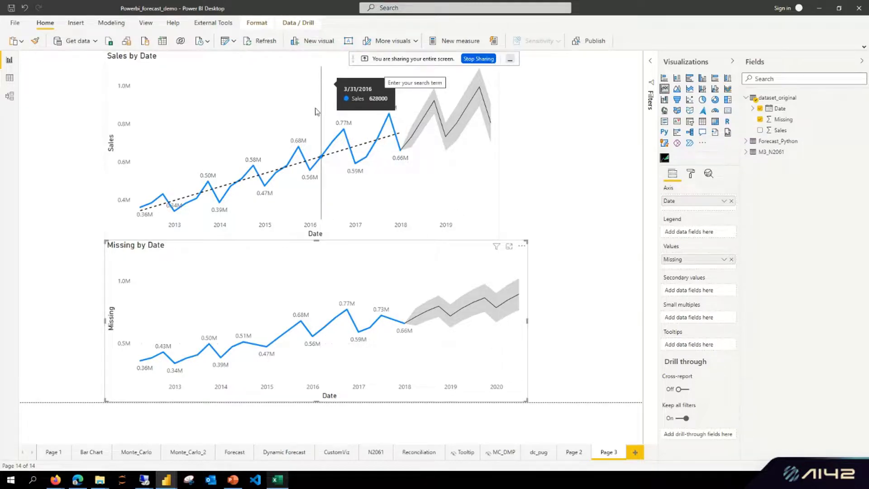
click(306, 136)
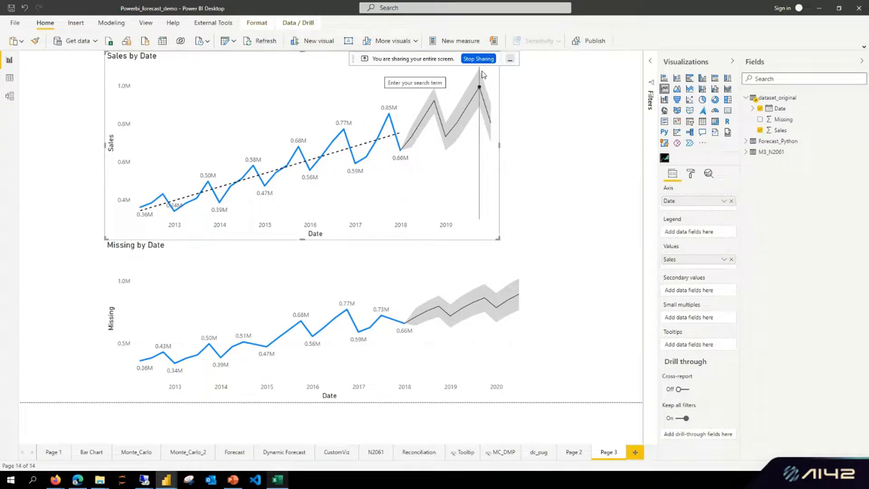
mouse_move(481, 71)
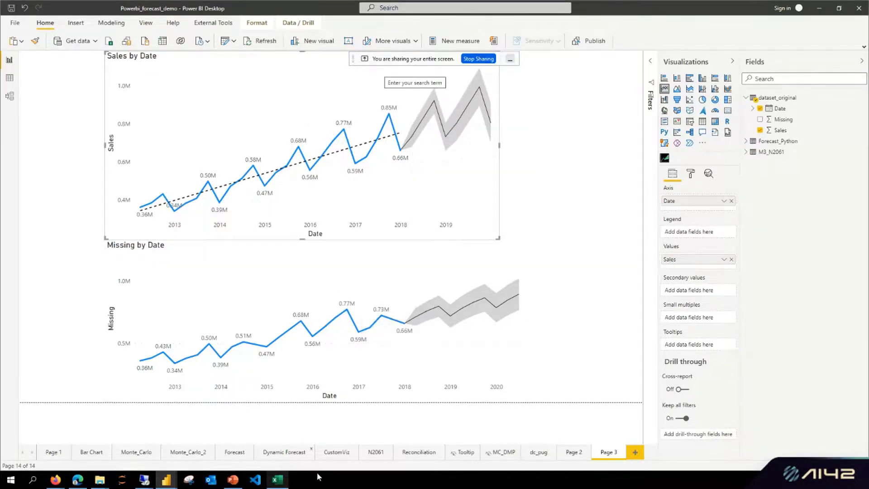
Open the Dynamic Forecast page and inspect the Dynamic Forecast chart's tooltip for the 2019-09 forecast period.
click(285, 451)
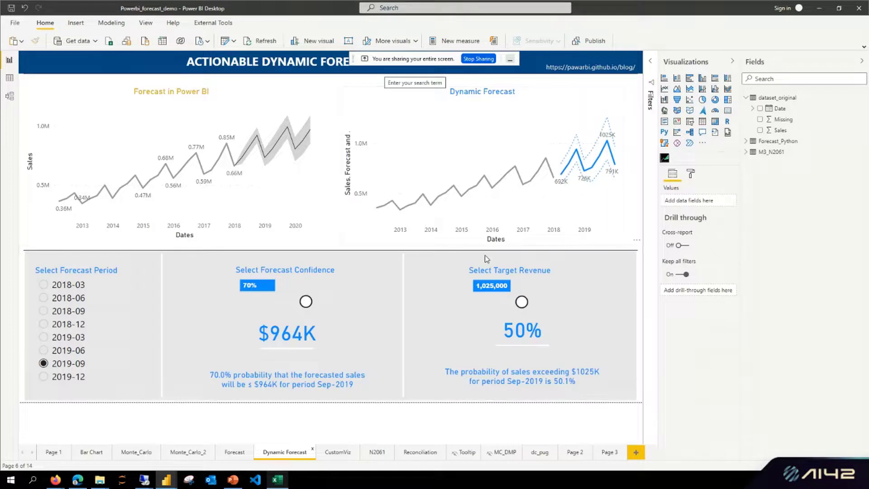
click(344, 105)
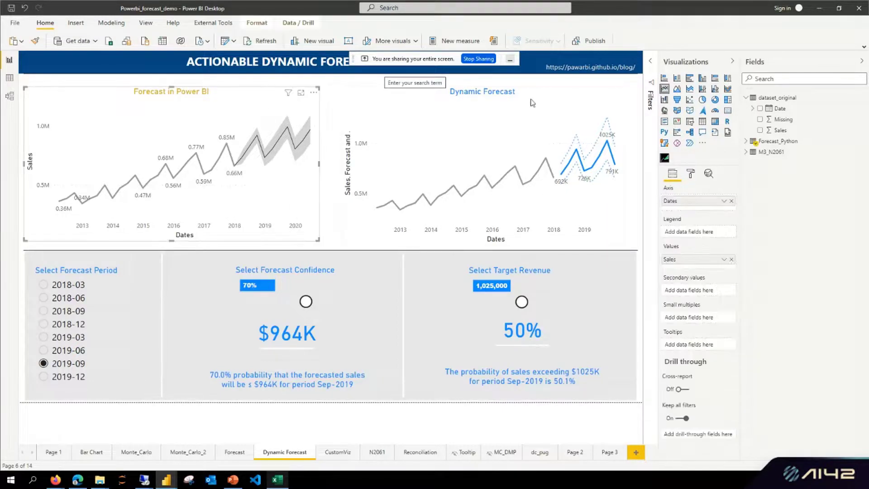
mouse_move(562, 117)
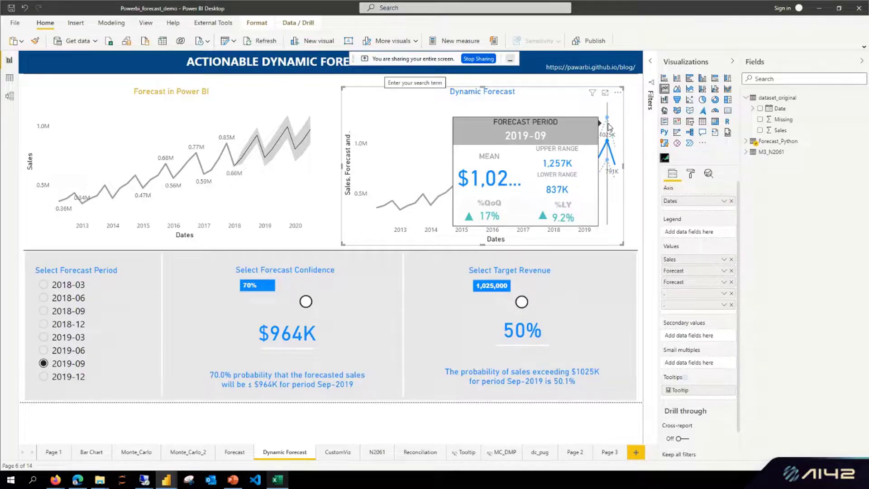
Switch to the Power BI Adv Analytics.pptx presentation in PowerPoint and show the Recommendations slide 17 enlarged.
click(232, 480)
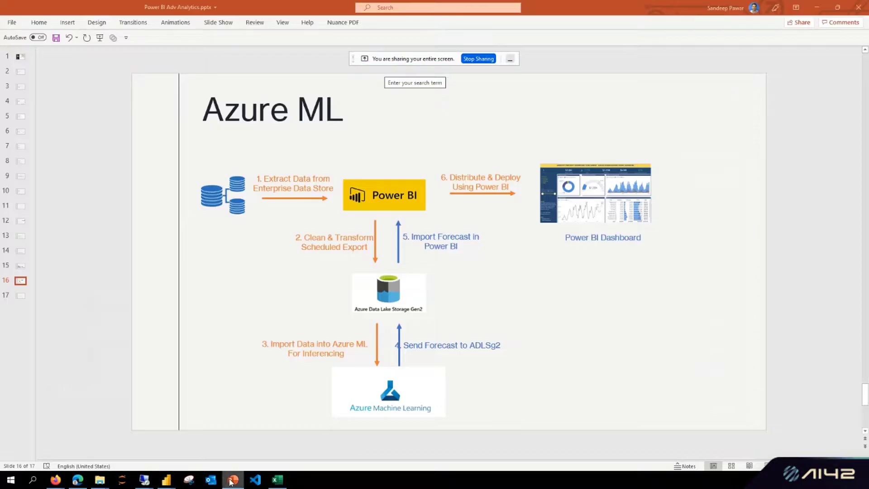
click(20, 295)
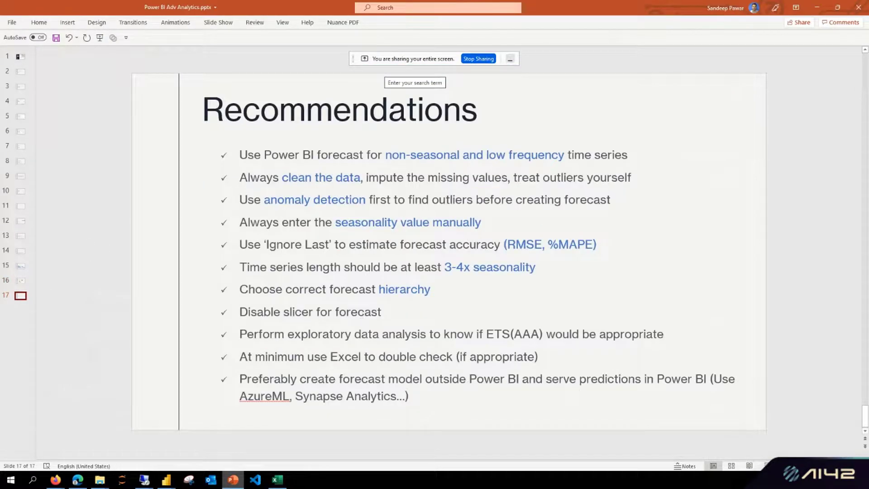
scroll(449, 251, up, 4)
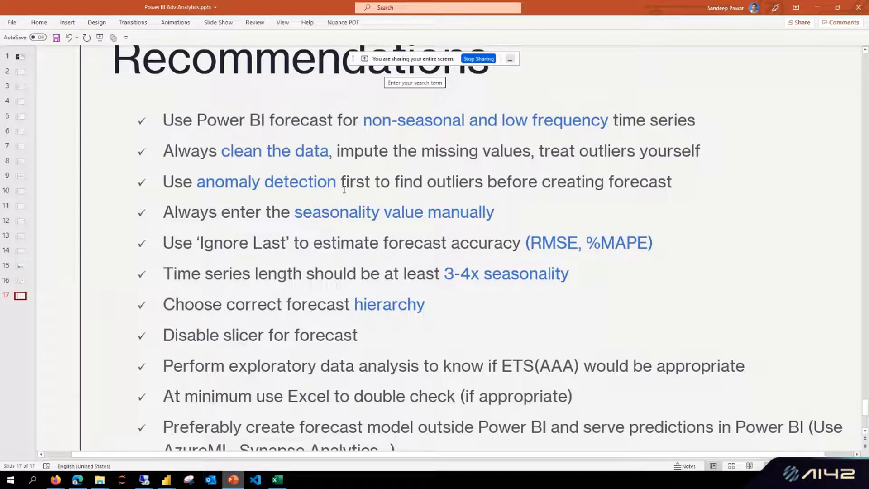
Review the Recommendations bullets, highlighting "seasonality value manually" and "ETS(AAA)", and clear the text selection.
click(299, 181)
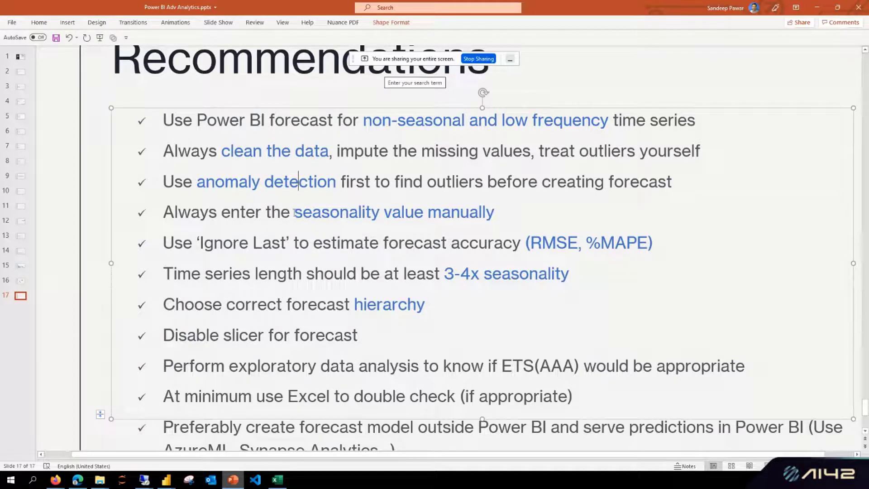
drag(294, 211, 465, 213)
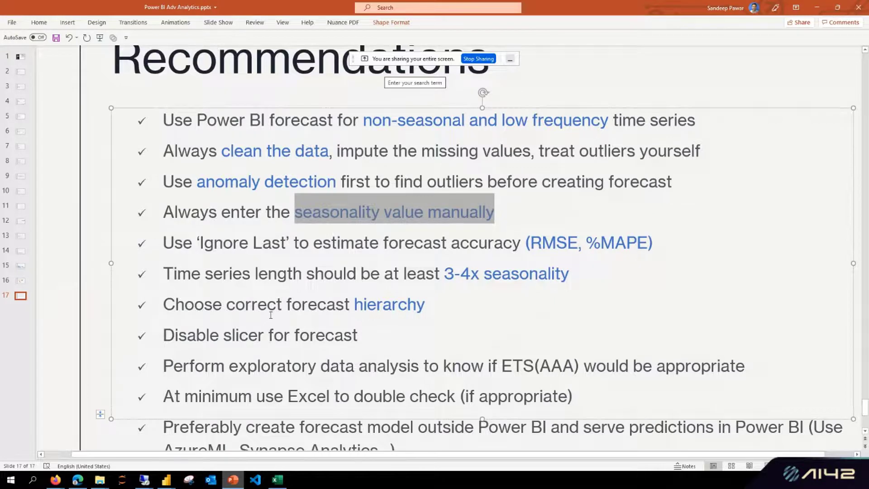
scroll(222, 283, down, 2)
scroll(234, 320, up, 2)
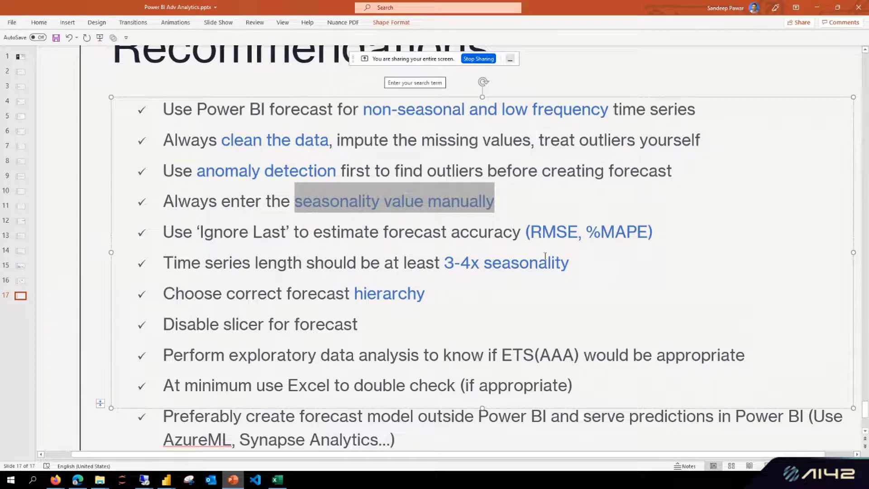
drag(501, 353, 579, 351)
click(70, 262)
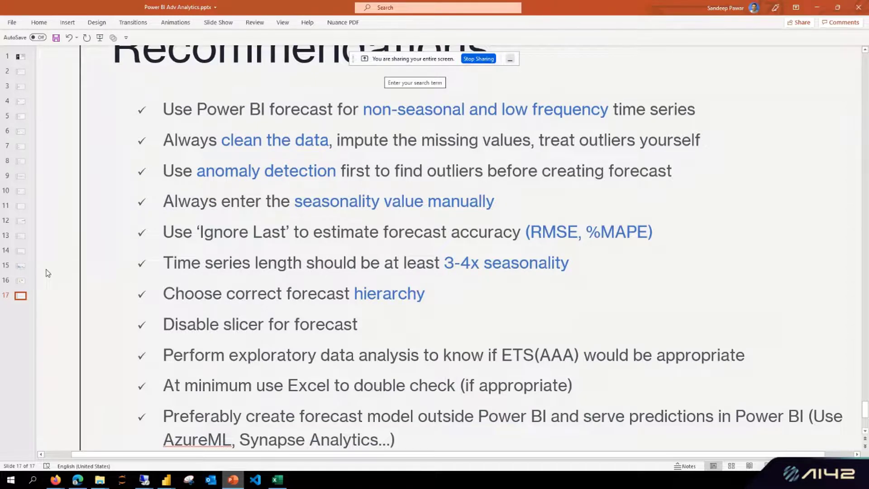
scroll(46, 272, down, 2)
scroll(75, 275, up, 5)
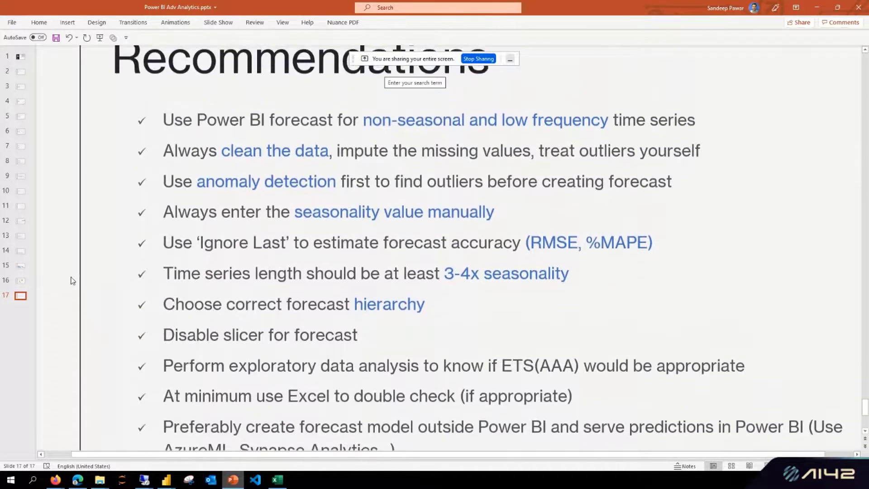